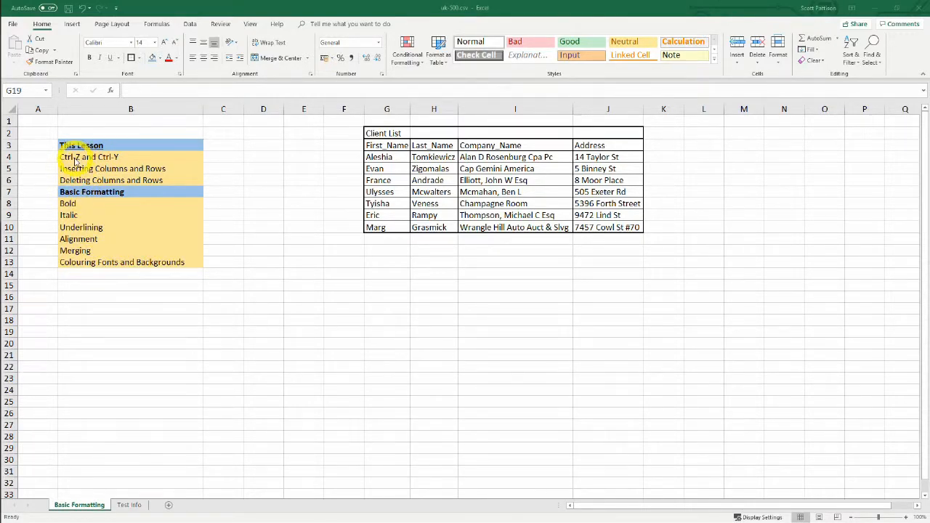
# Enter the text "This calculation if Yealy" in cell B19
pyautogui.click(162, 332)
pyautogui.write('Thi')
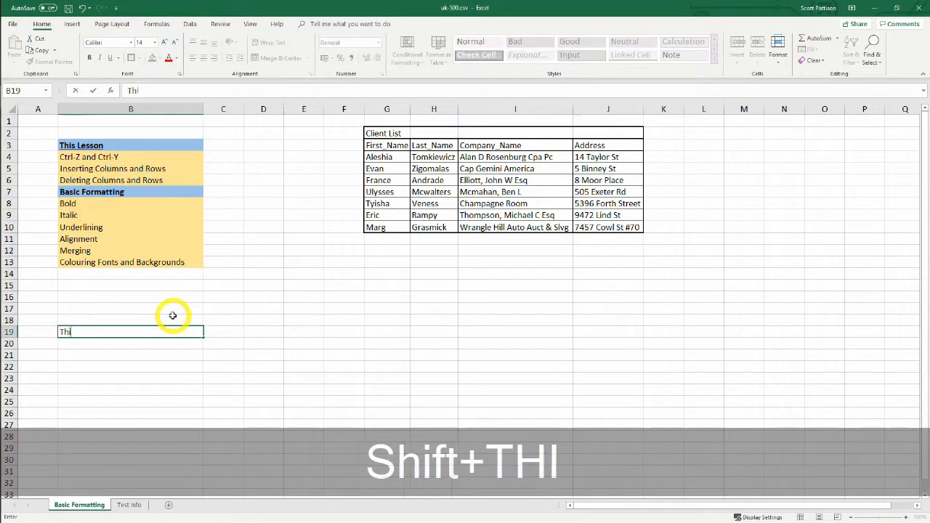
pyautogui.write('s calculation')
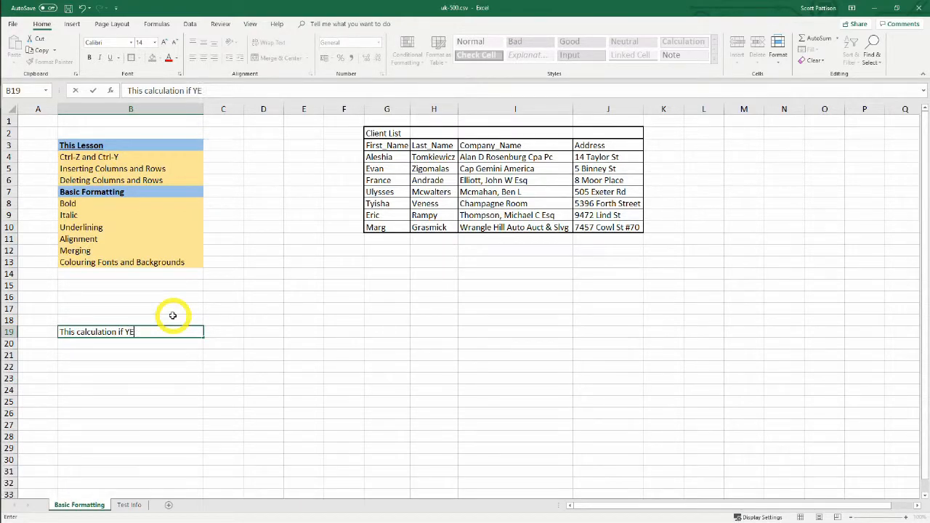
pyautogui.write('if Yr')
pyautogui.press('BackSpace')
pyautogui.write('ealy')
pyautogui.press('Return')
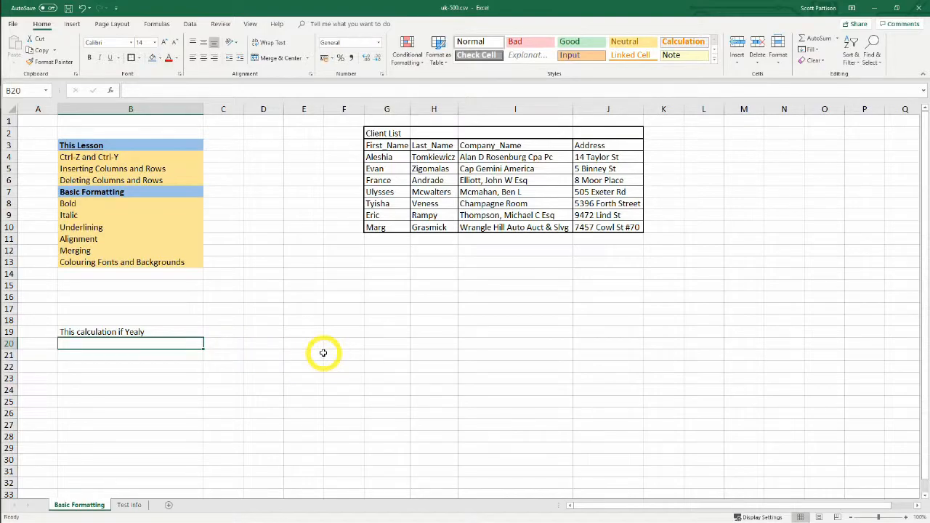
# Undo the text entry in cell B19 and restore it with Redo
pyautogui.hotkey('ctrl', 'z')
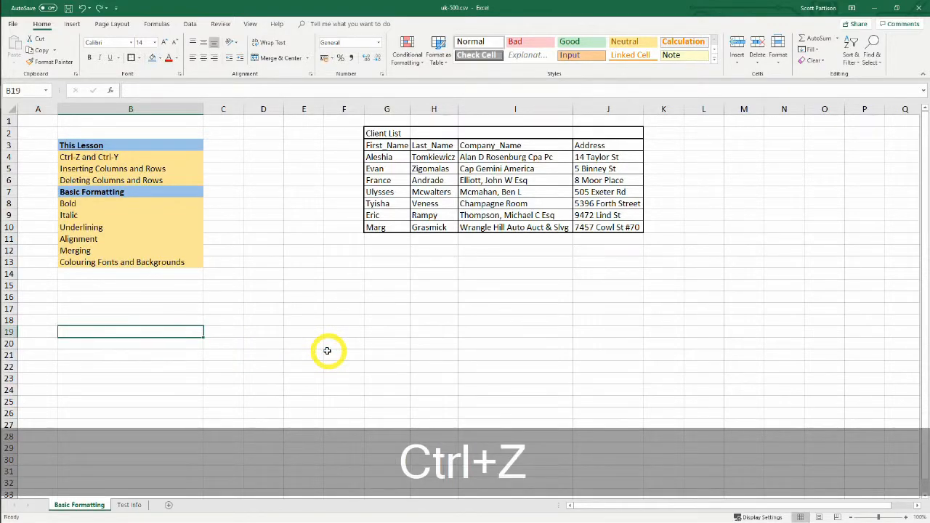
pyautogui.hotkey('ctrl', 'z')
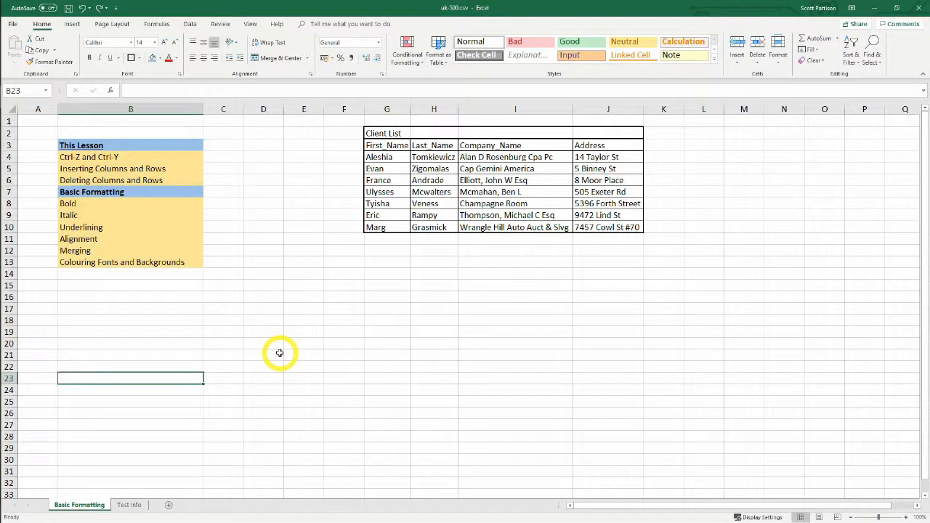
pyautogui.click(162, 332)
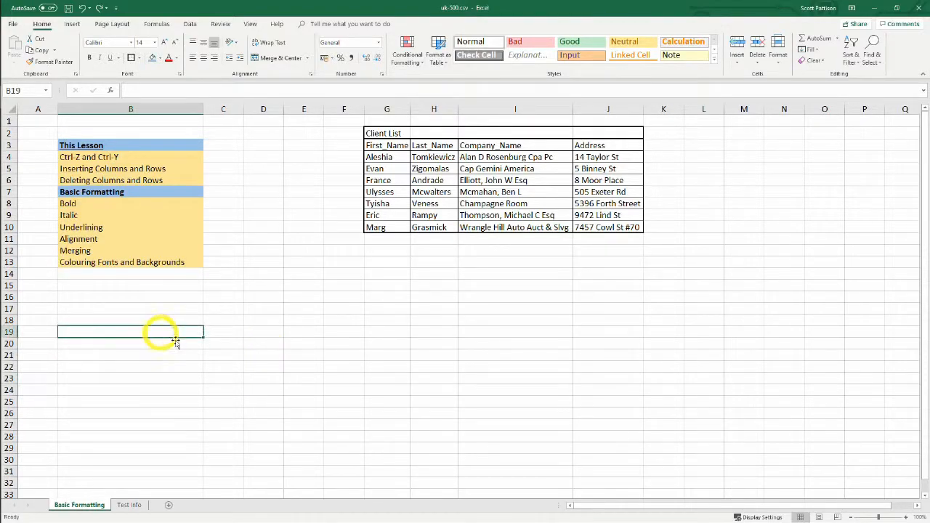
pyautogui.click(245, 367)
pyautogui.click(170, 331)
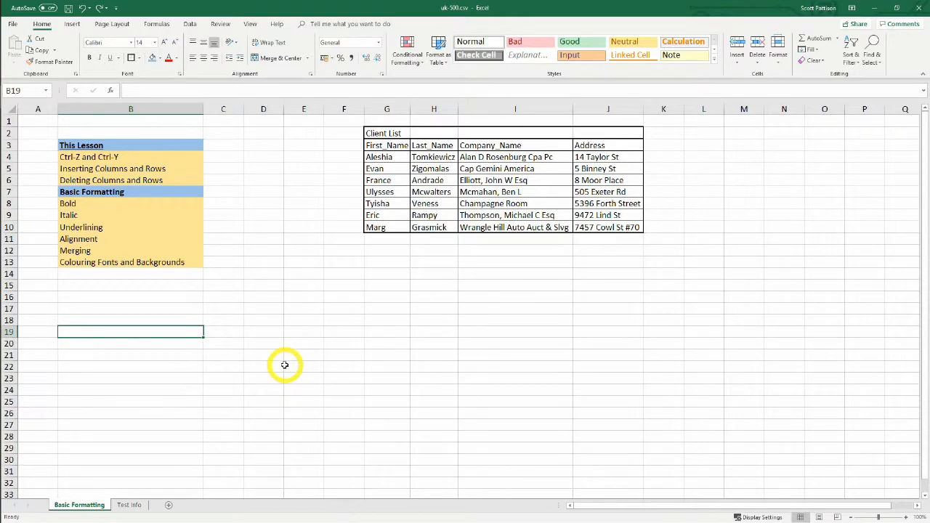
pyautogui.click(307, 394)
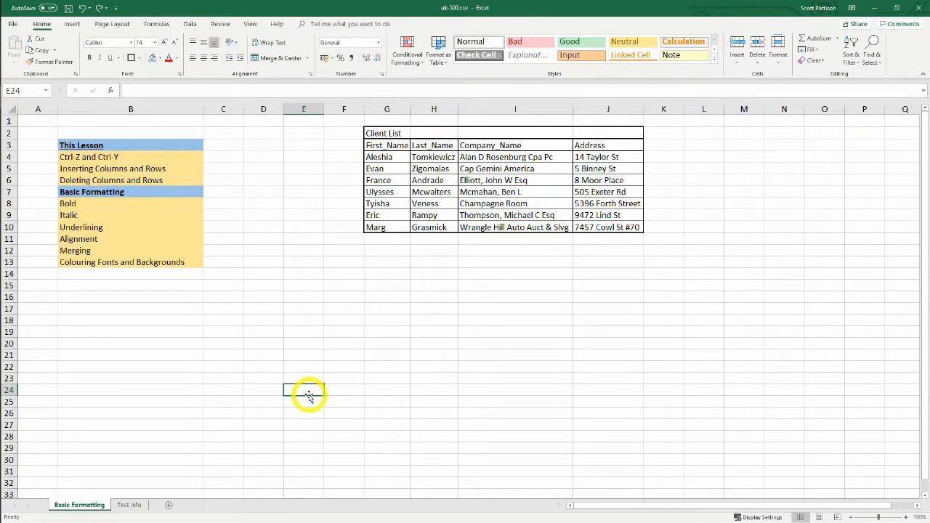
pyautogui.hotkey('ctrl', 'y')
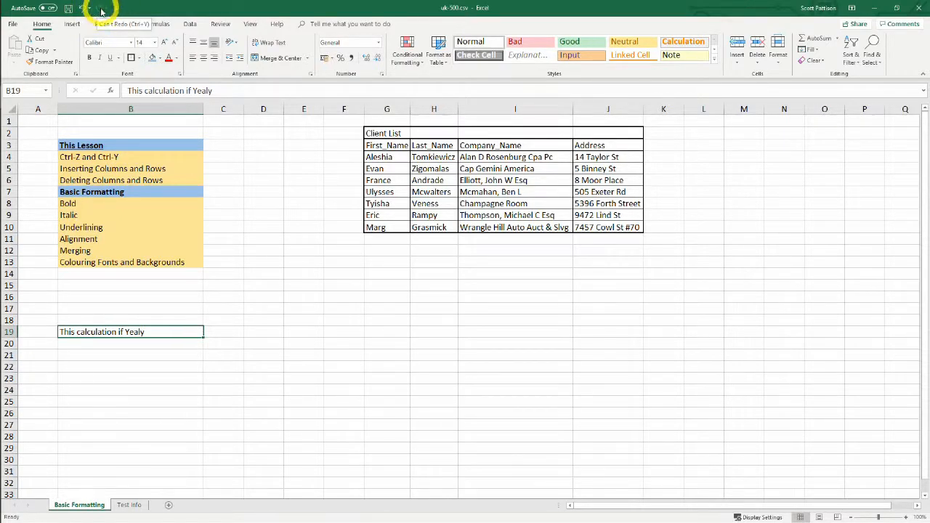
pyautogui.click(301, 249)
# Fill the "Ctrl-Z and Ctrl-Y" cell B4 with the standard green colour
pyautogui.click(93, 158)
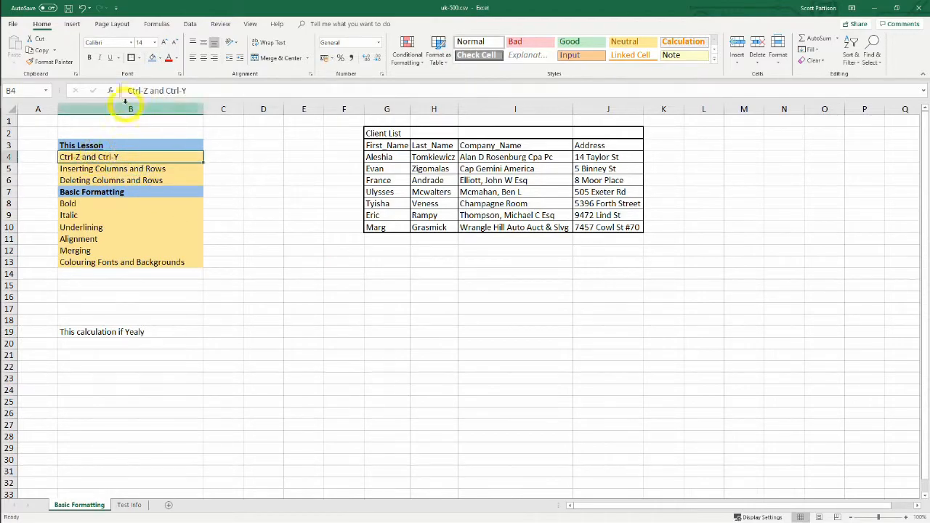
pyautogui.click(161, 60)
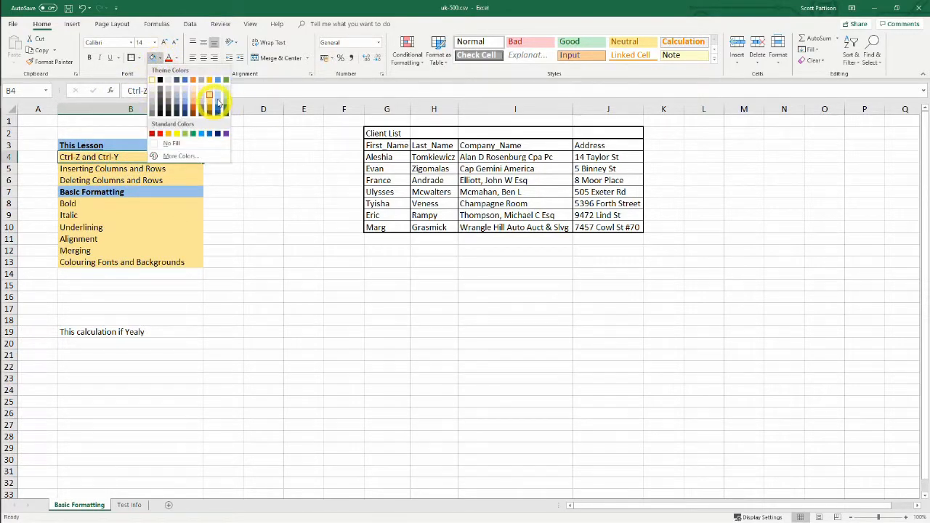
pyautogui.click(192, 134)
pyautogui.click(286, 284)
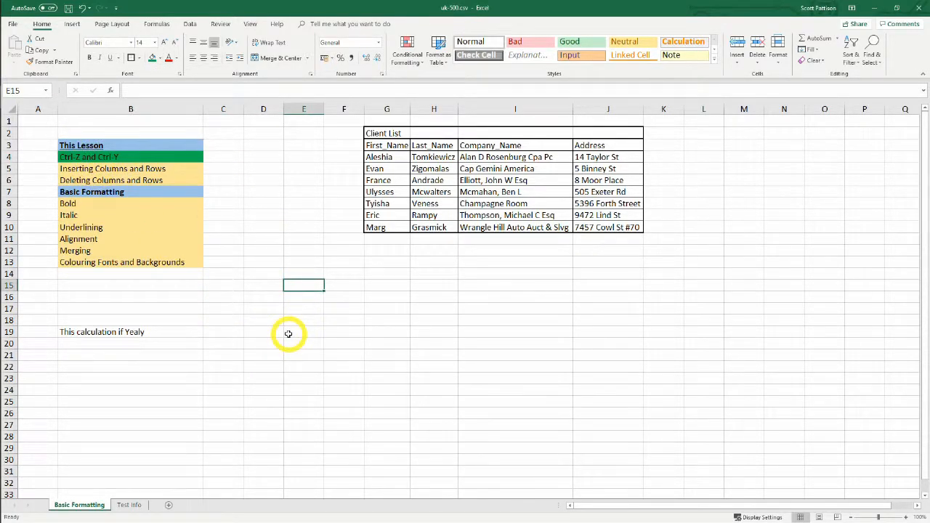
# Insert a new blank column at column E, between the lesson list and the client table
pyautogui.click(305, 170)
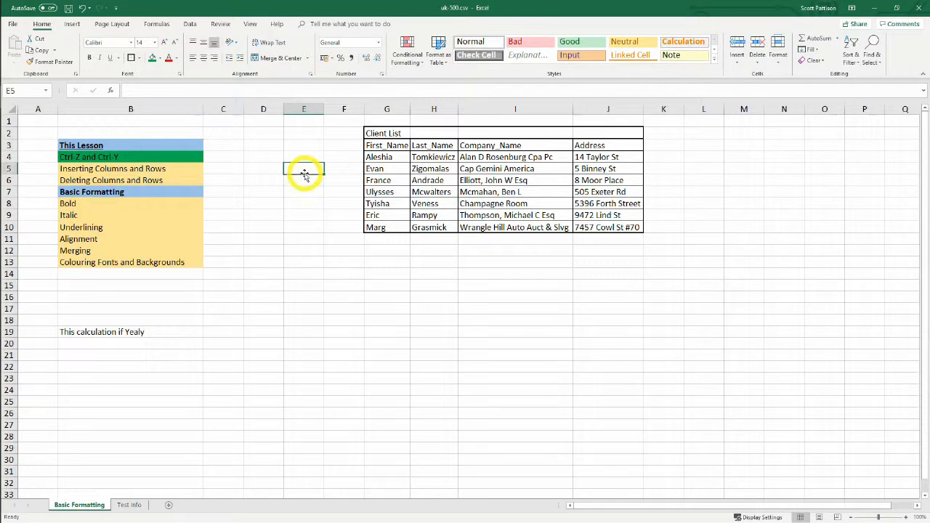
pyautogui.click(305, 111)
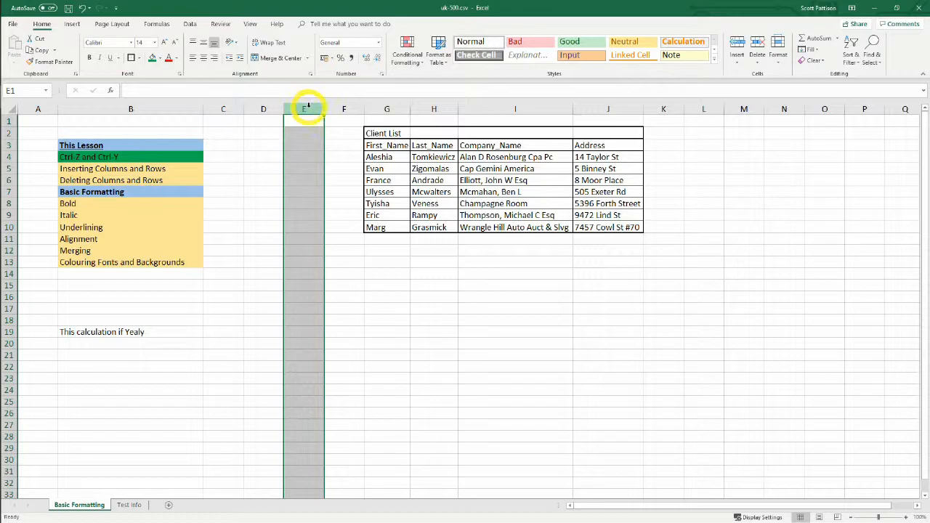
pyautogui.rightClick(305, 107)
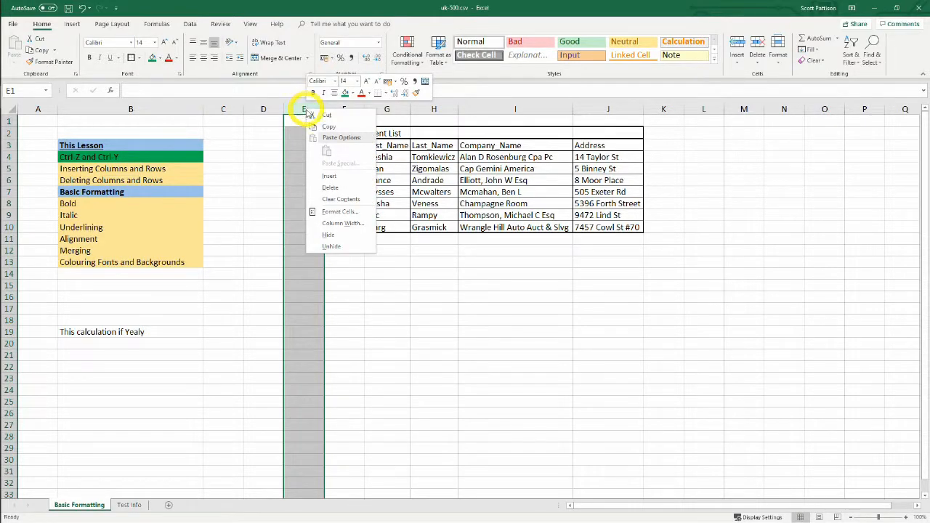
pyautogui.click(339, 179)
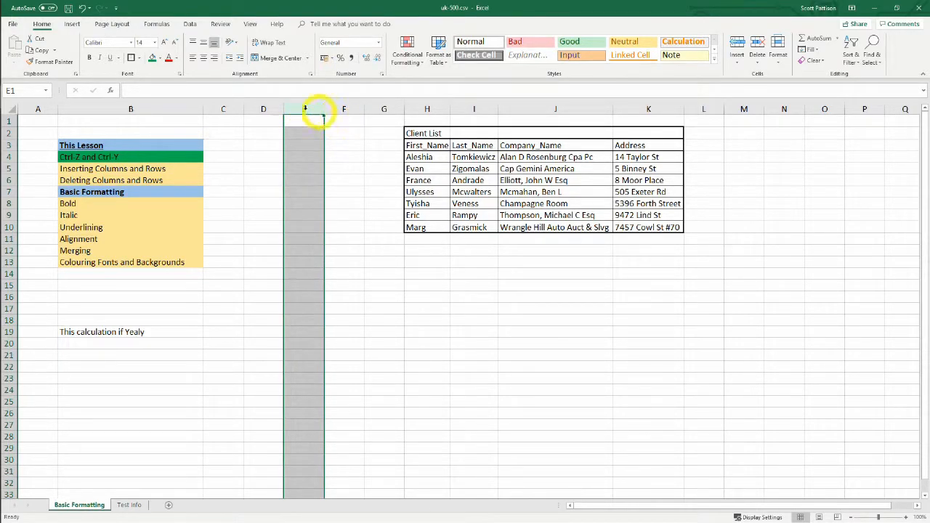
pyautogui.click(427, 401)
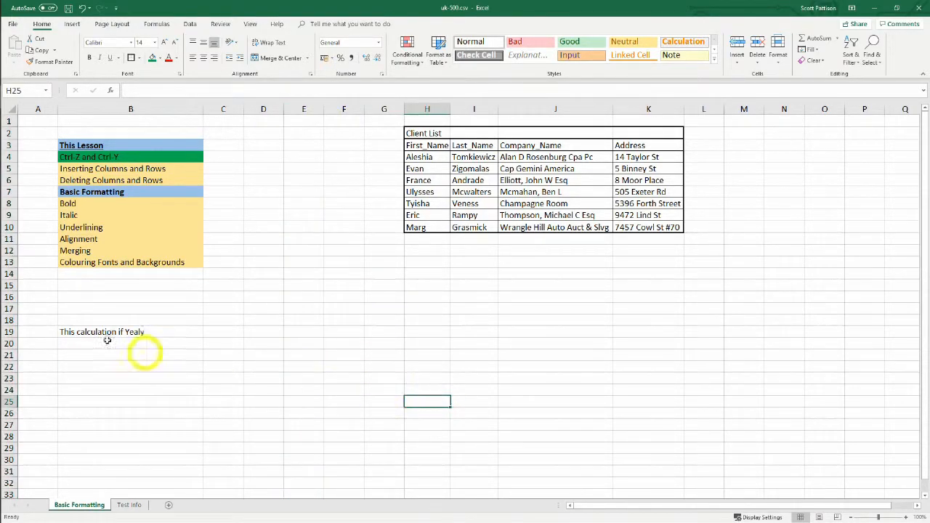
# Insert a new blank row at row 16, below the lesson list
pyautogui.click(8, 297)
pyautogui.rightClick(10, 298)
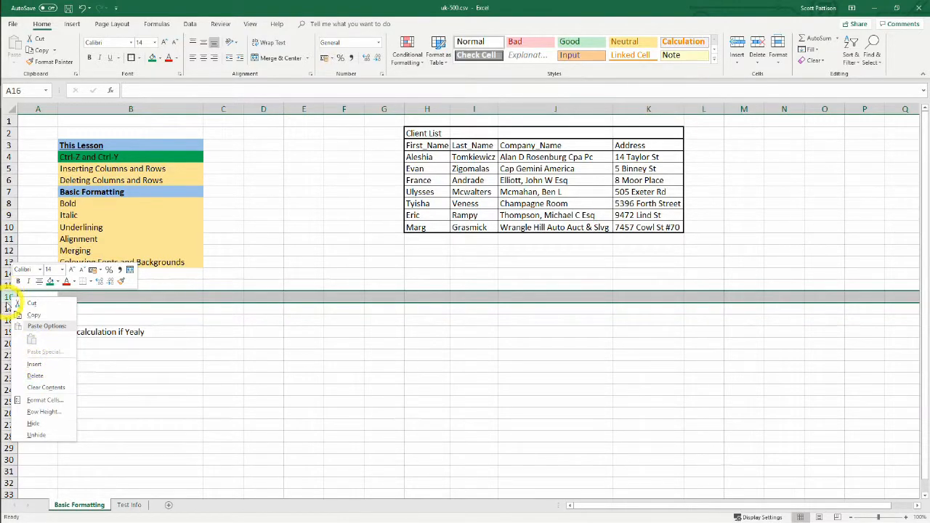
pyautogui.click(45, 366)
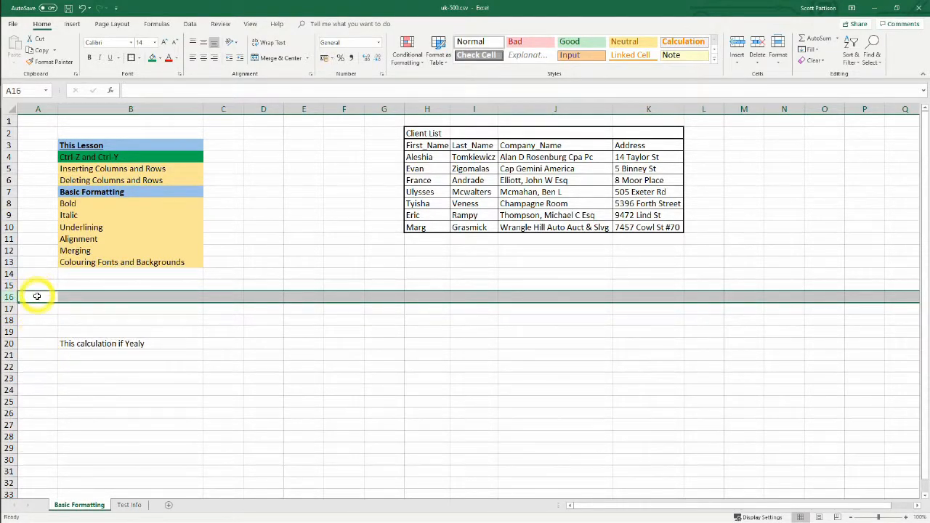
pyautogui.click(268, 377)
pyautogui.click(327, 333)
pyautogui.click(274, 297)
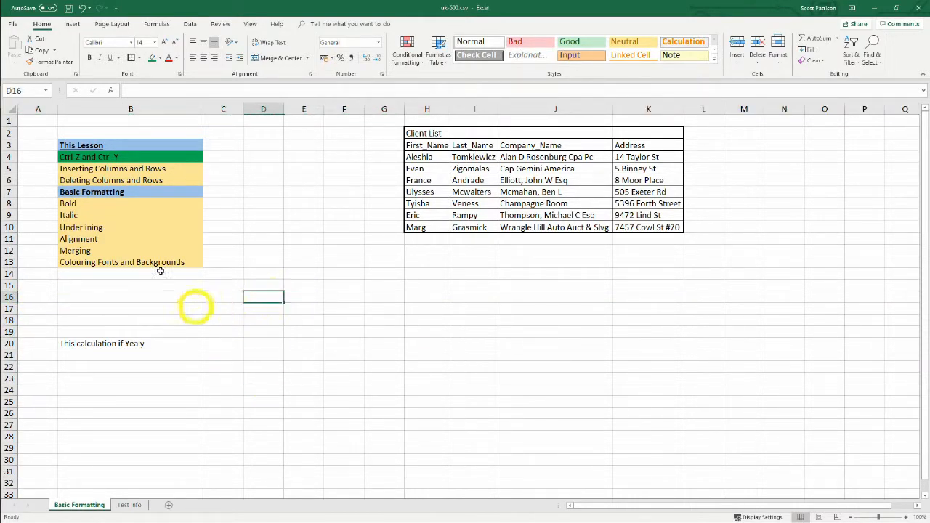
# Fill the "Inserting Columns and Rows" cell B5 with the same green as the cell above
pyautogui.click(100, 168)
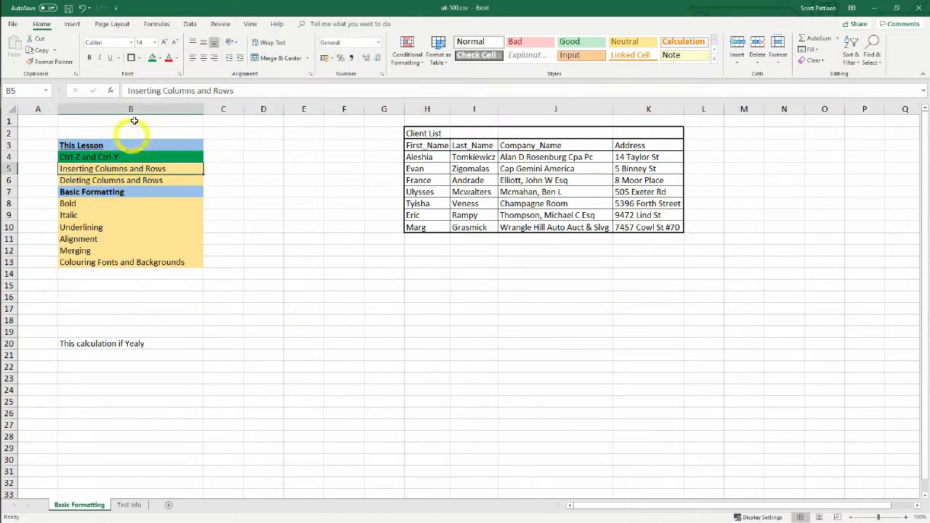
pyautogui.click(152, 58)
pyautogui.moveTo(329, 401); pyautogui.dragTo(309, 401)
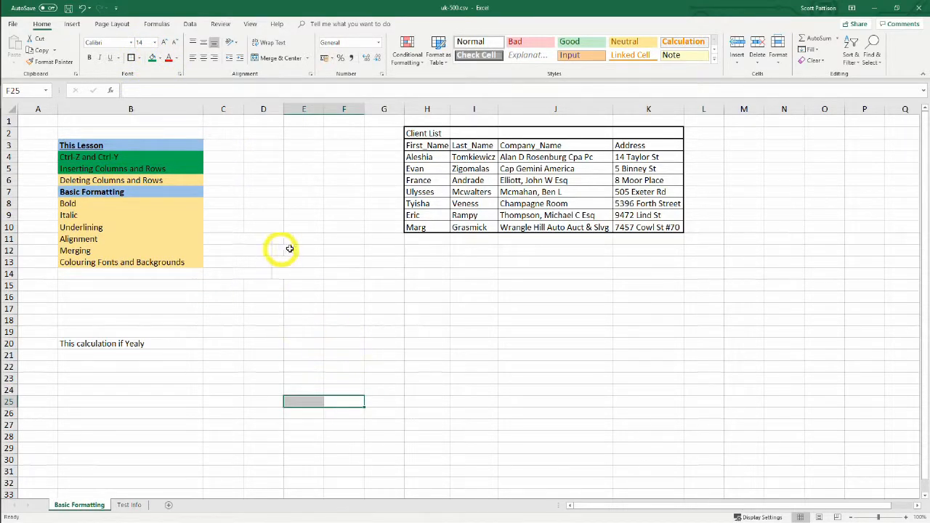
pyautogui.click(338, 278)
# Delete the blank column E between the lesson list and the client table
pyautogui.click(299, 228)
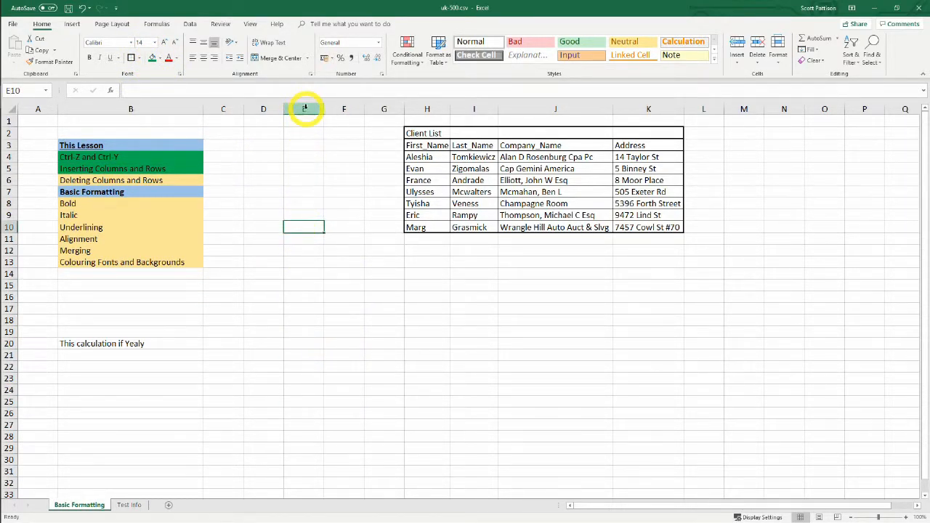
pyautogui.click(304, 108)
pyautogui.rightClick(305, 109)
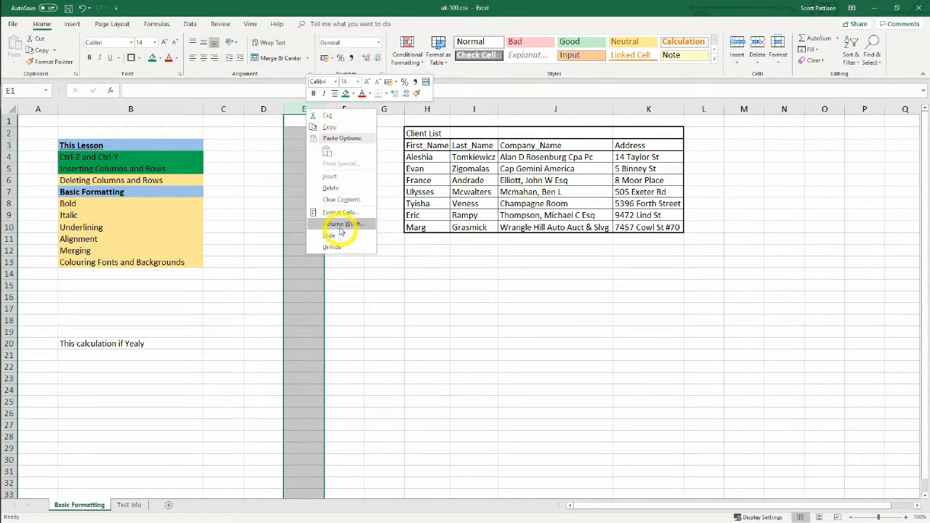
pyautogui.click(336, 188)
pyautogui.click(386, 320)
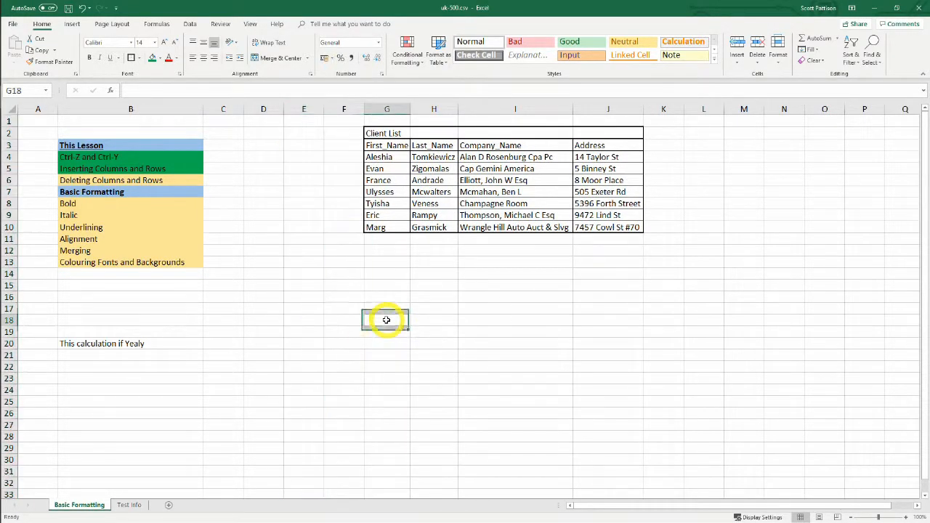
# Delete the blank row 16 below the lesson list
pyautogui.click(9, 296)
pyautogui.rightClick(10, 297)
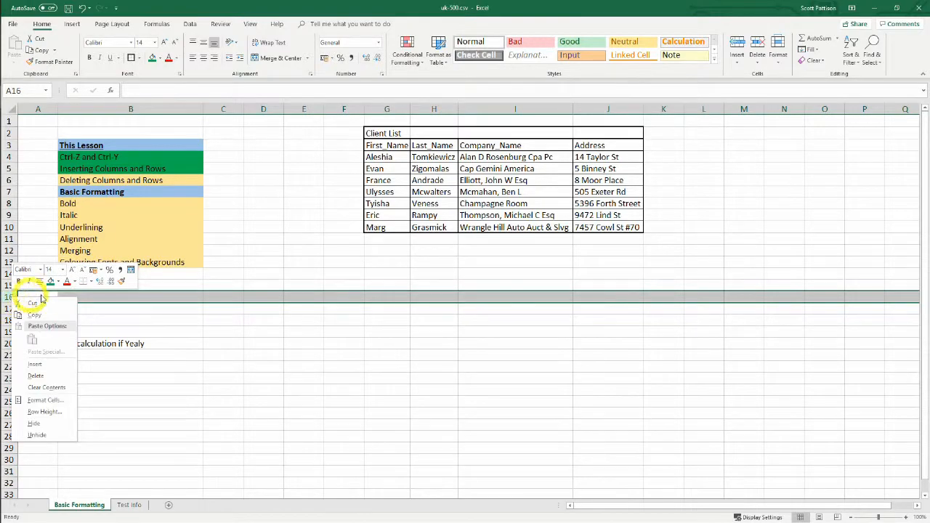
pyautogui.click(43, 376)
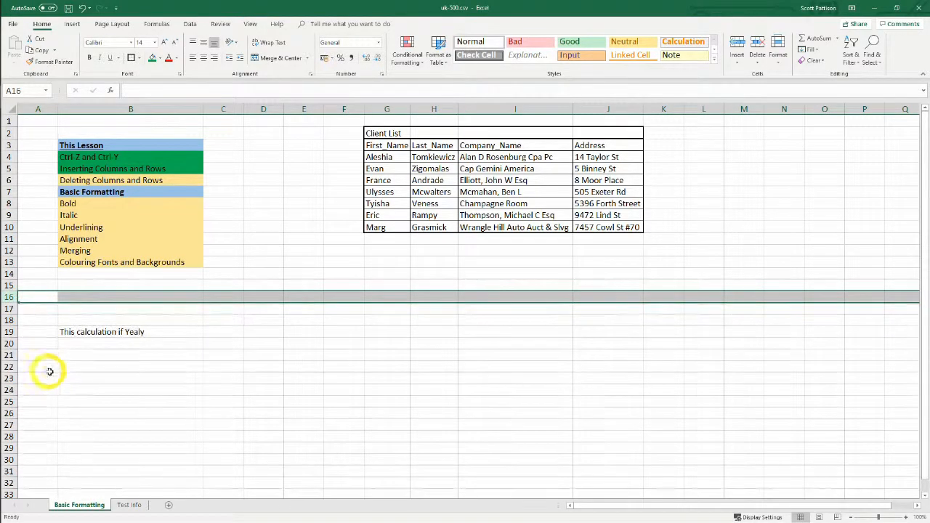
pyautogui.click(342, 355)
pyautogui.moveTo(263, 250); pyautogui.dragTo(263, 239)
pyautogui.click(291, 347)
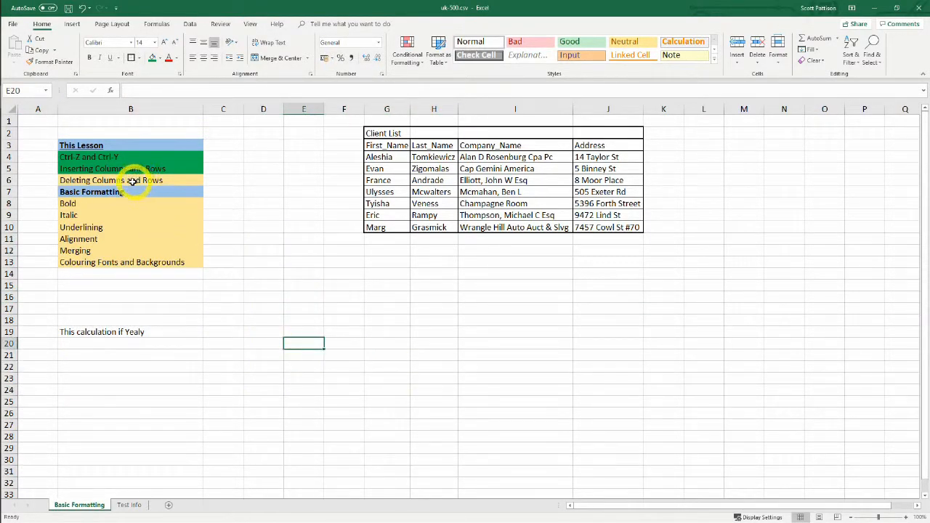
# Fill the "Deleting Columns and Rows" cell B6 with the same green as the cells above
pyautogui.click(135, 179)
pyautogui.click(152, 58)
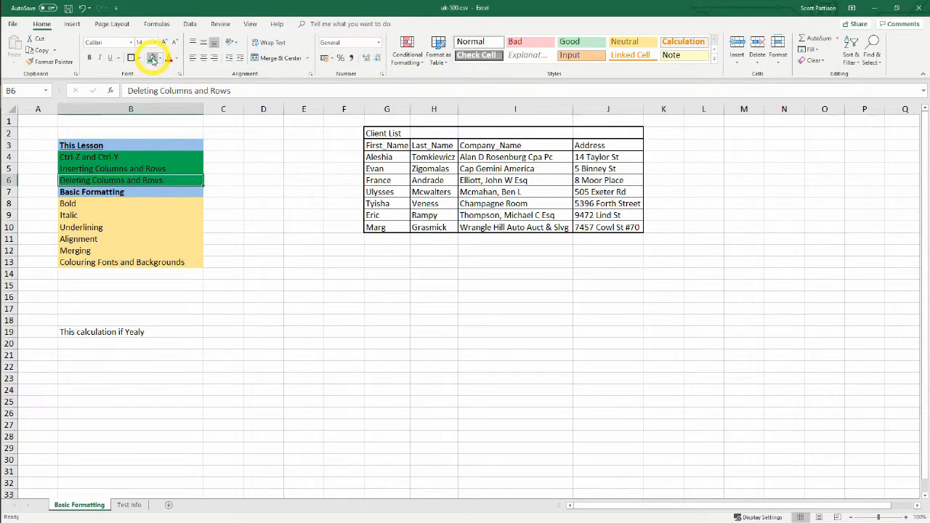
pyautogui.click(419, 363)
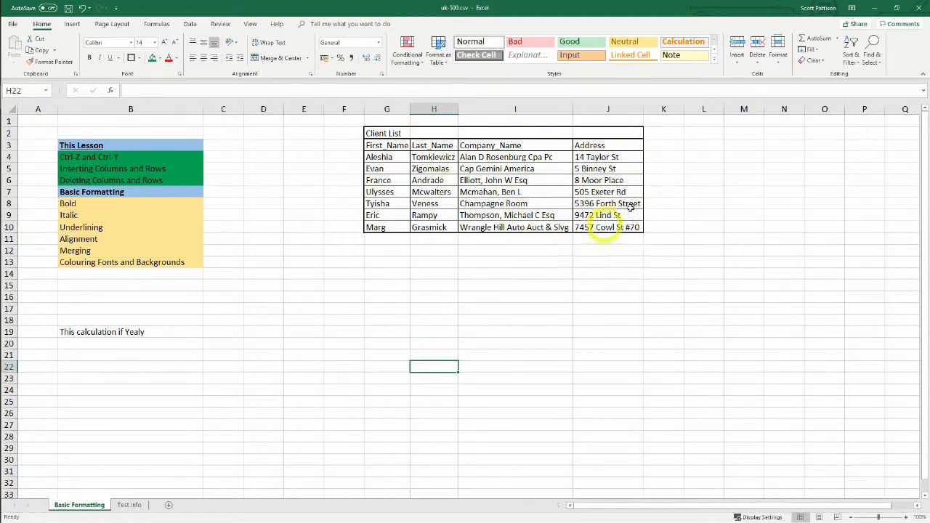
pyautogui.click(336, 285)
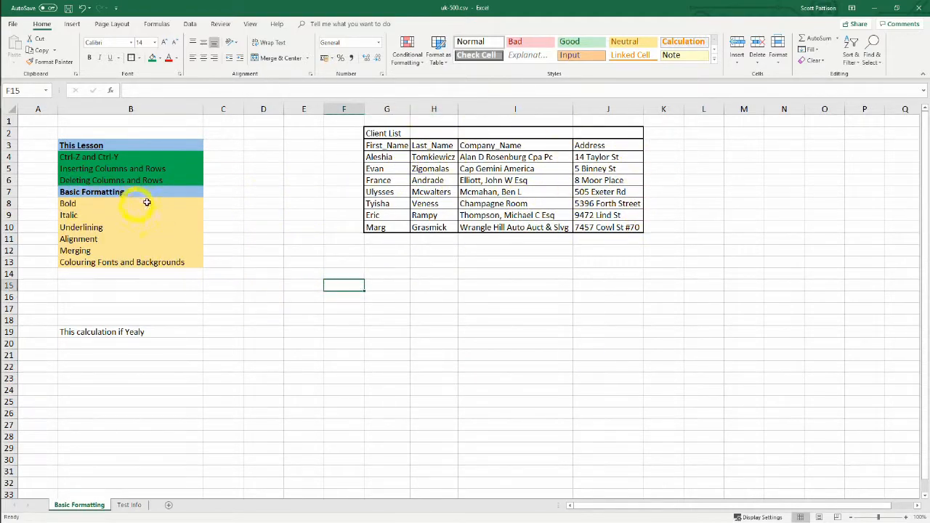
pyautogui.click(260, 290)
pyautogui.click(386, 356)
pyautogui.click(511, 333)
pyautogui.click(309, 332)
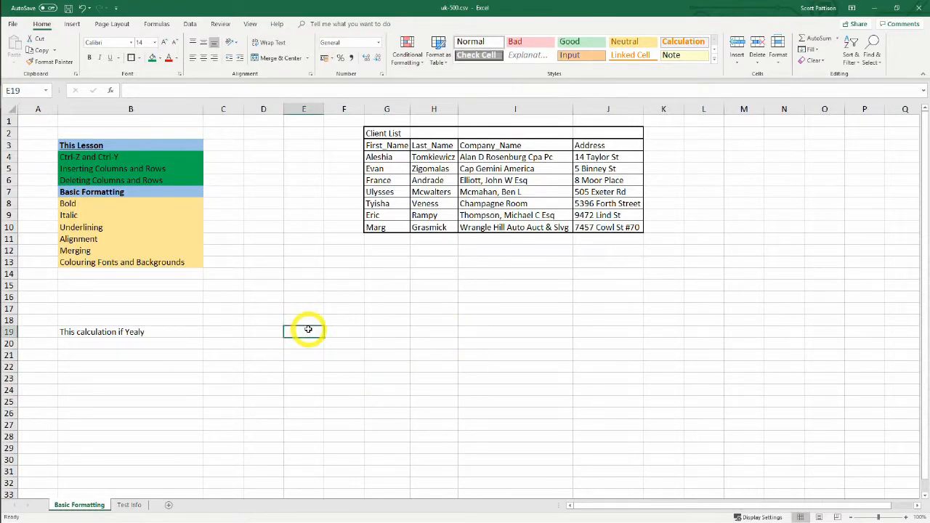
# Make the First_Name header in cell G3 of the client table bold
pyautogui.click(387, 145)
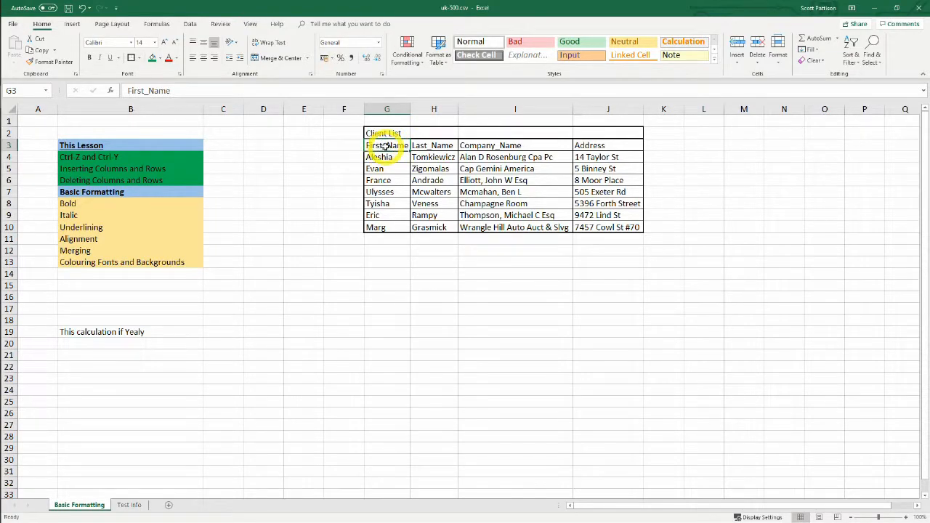
pyautogui.rightClick(385, 145)
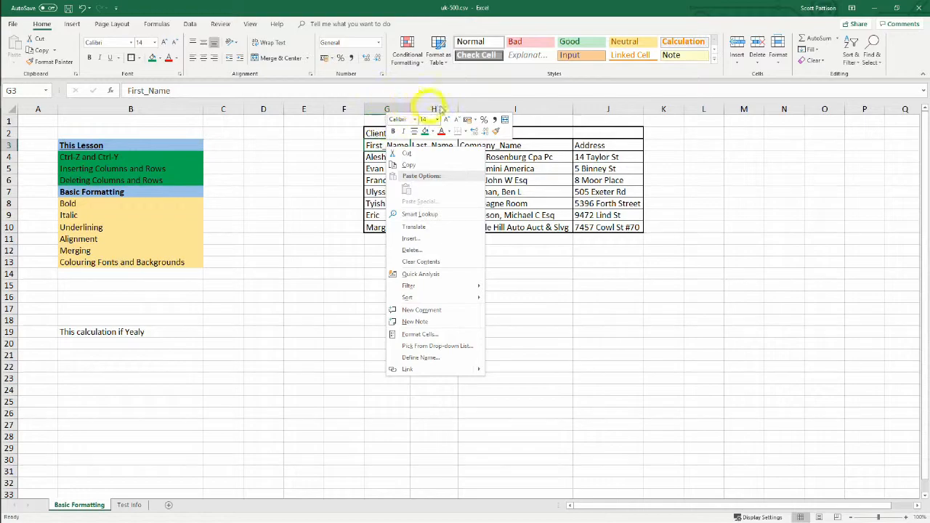
pyautogui.click(393, 133)
pyautogui.moveTo(434, 309); pyautogui.dragTo(434, 298)
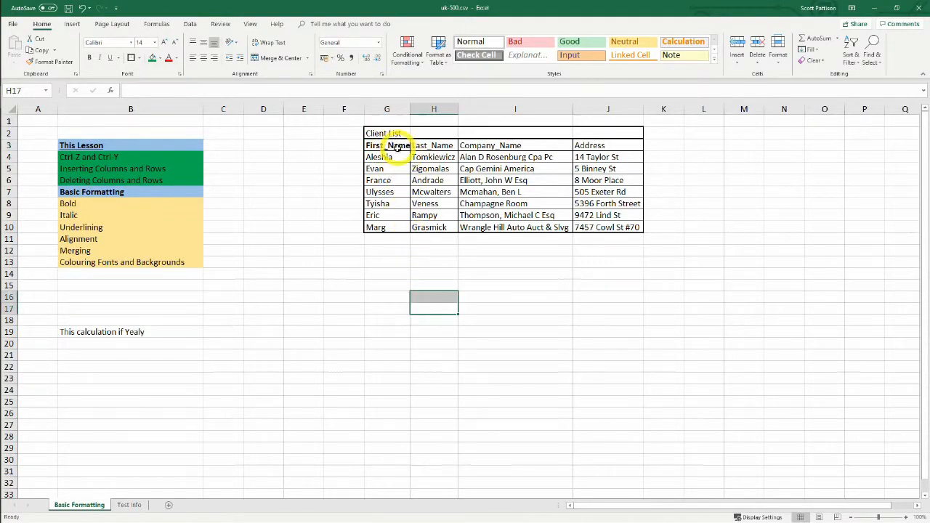
# Make the remaining client table headers Last_Name, Company_Name and Address in H3:J3 bold
pyautogui.click(434, 146)
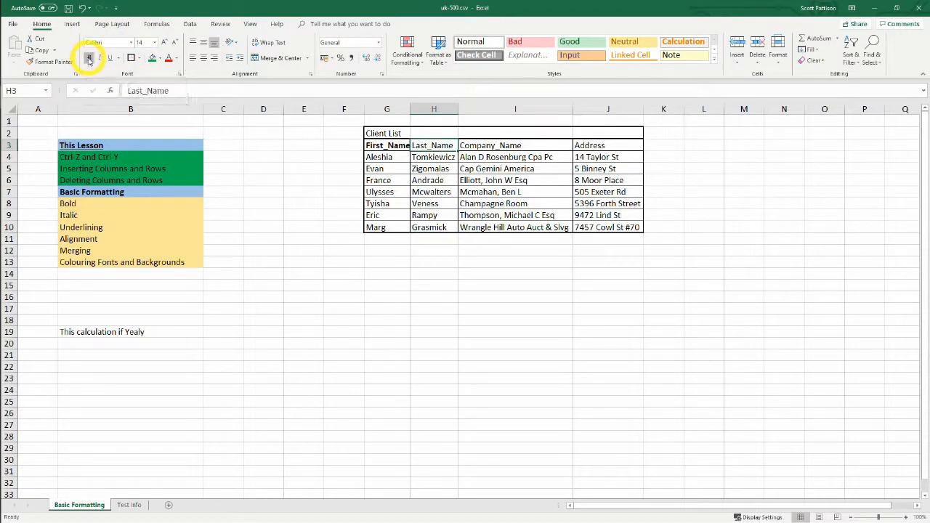
pyautogui.click(505, 329)
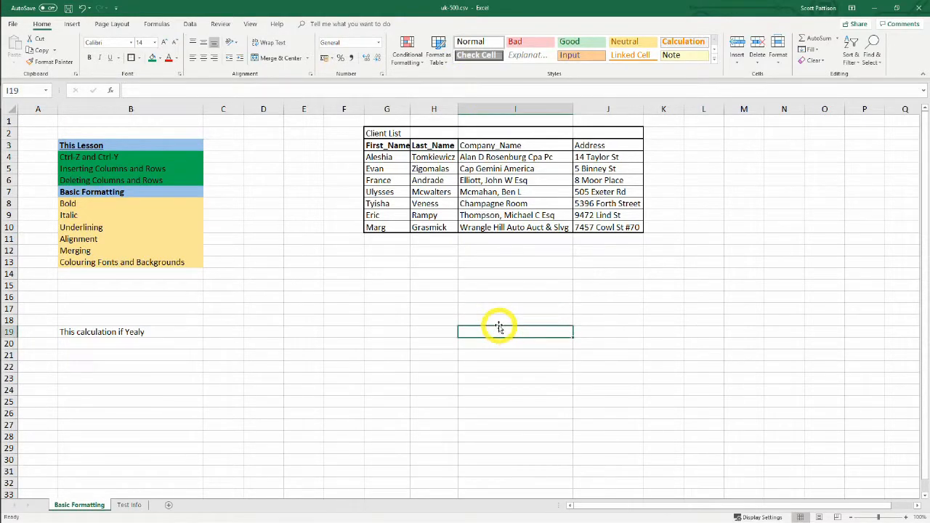
pyautogui.moveTo(512, 146); pyautogui.dragTo(591, 145)
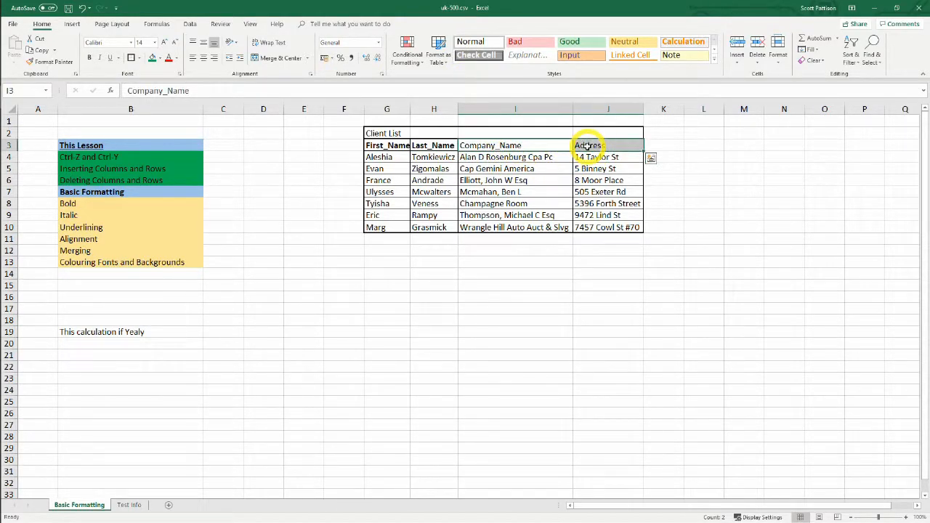
pyautogui.hotkey('ctrl', 'y')
pyautogui.hotkey('ctrl', 'b')
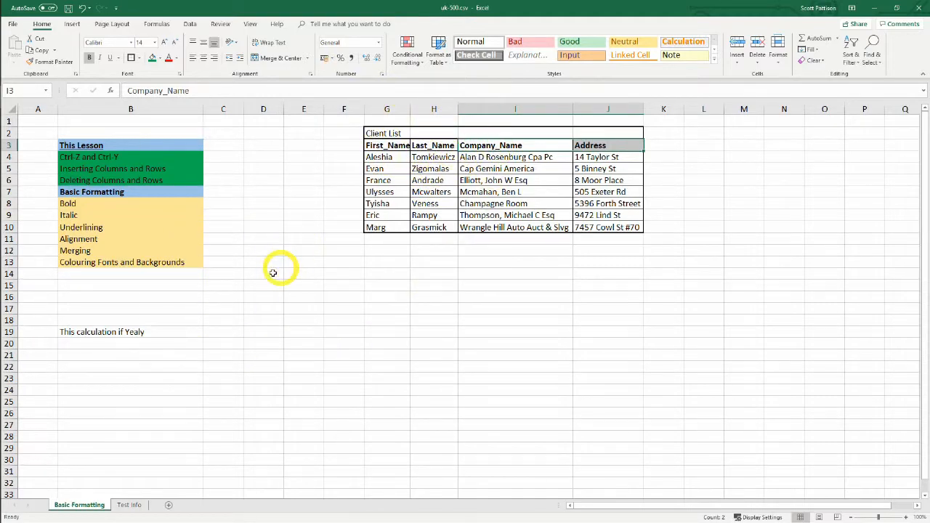
pyautogui.click(465, 332)
pyautogui.click(303, 355)
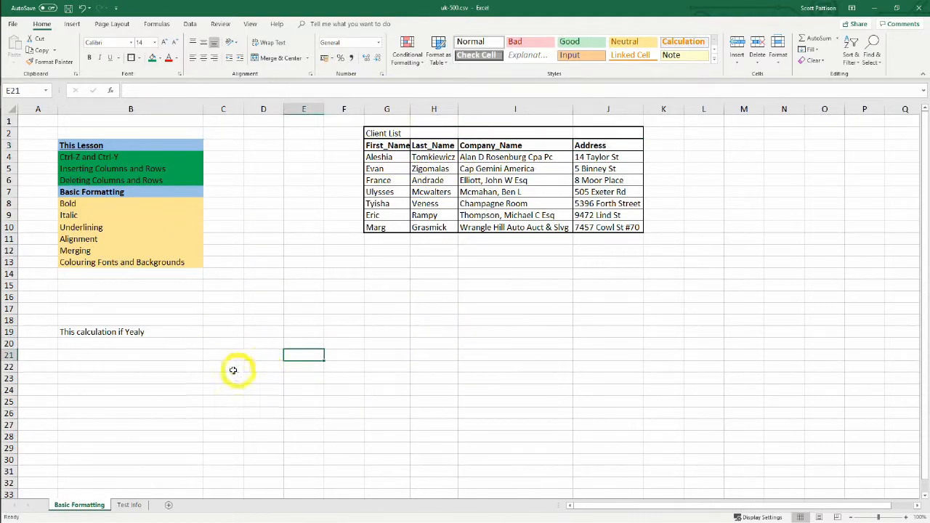
# Fill the "Bold" cell B8 in the lesson list with the same green as the finished topics
pyautogui.click(257, 309)
pyautogui.click(74, 204)
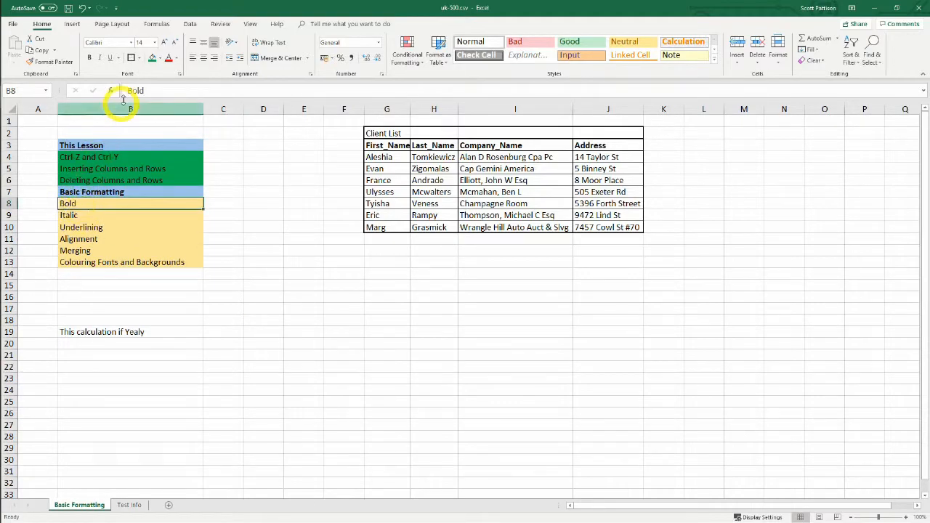
pyautogui.click(152, 58)
pyautogui.click(368, 364)
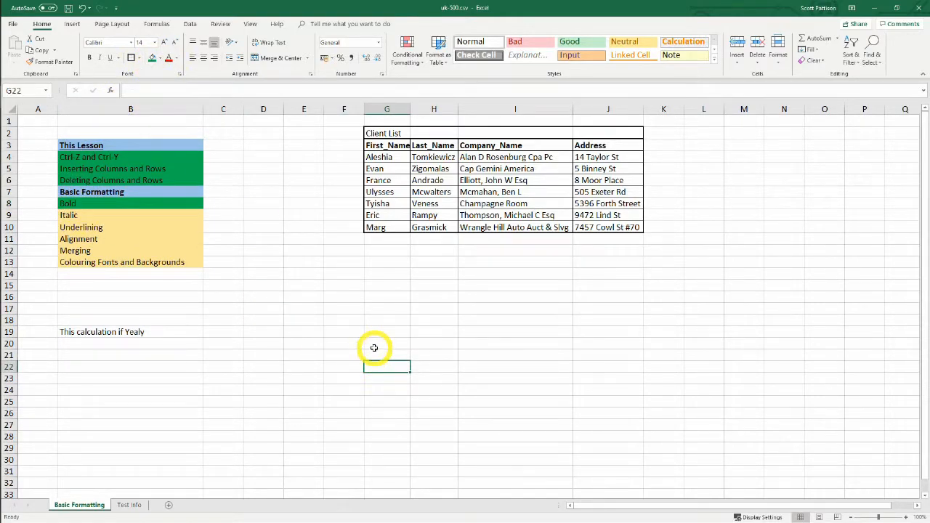
pyautogui.click(320, 263)
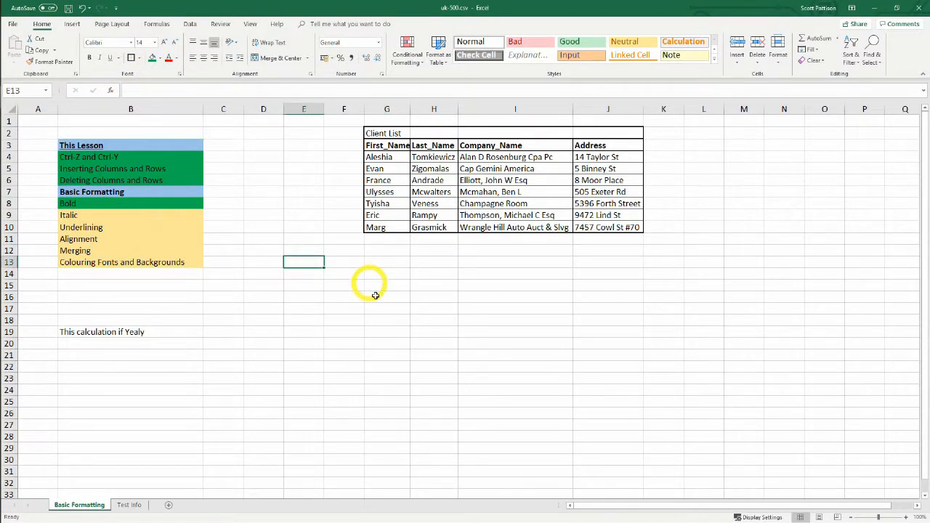
pyautogui.click(339, 276)
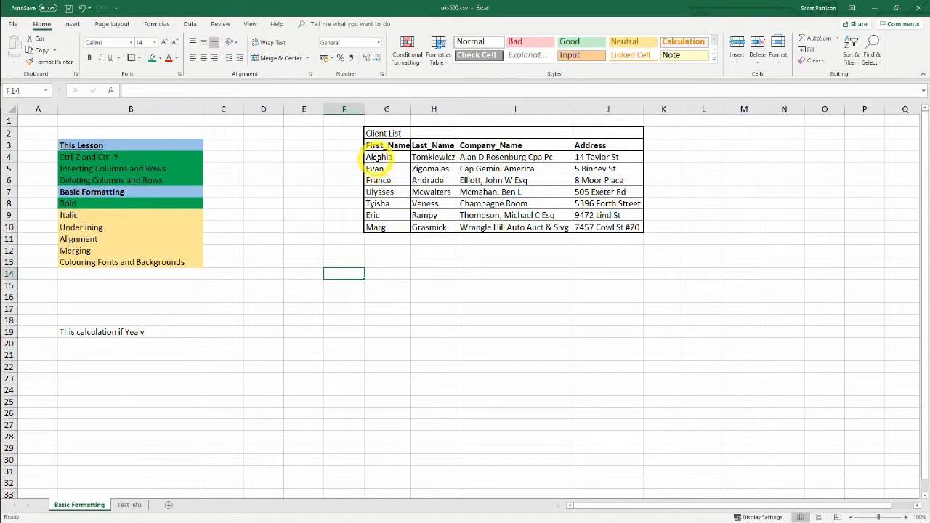
# Italicize the first client record in cells G4:J4
pyautogui.moveTo(393, 157); pyautogui.dragTo(604, 161)
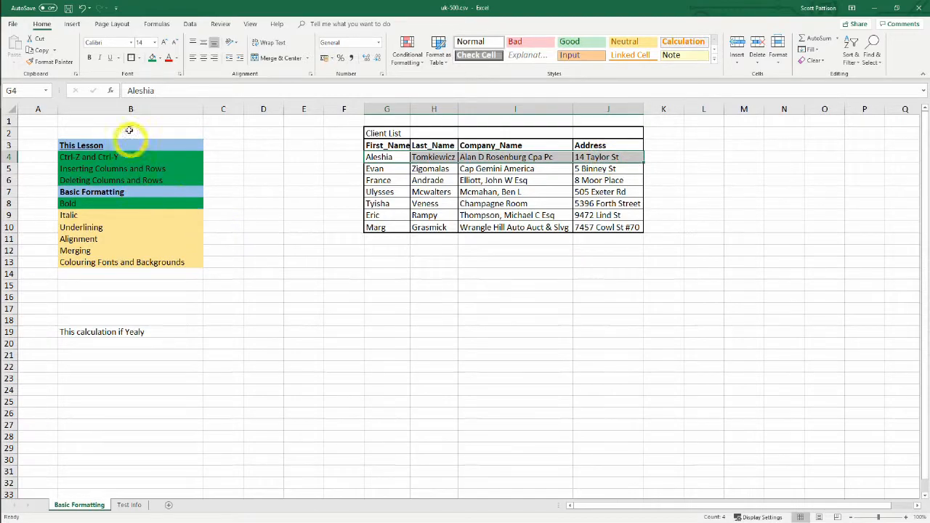
pyautogui.rightClick(389, 158)
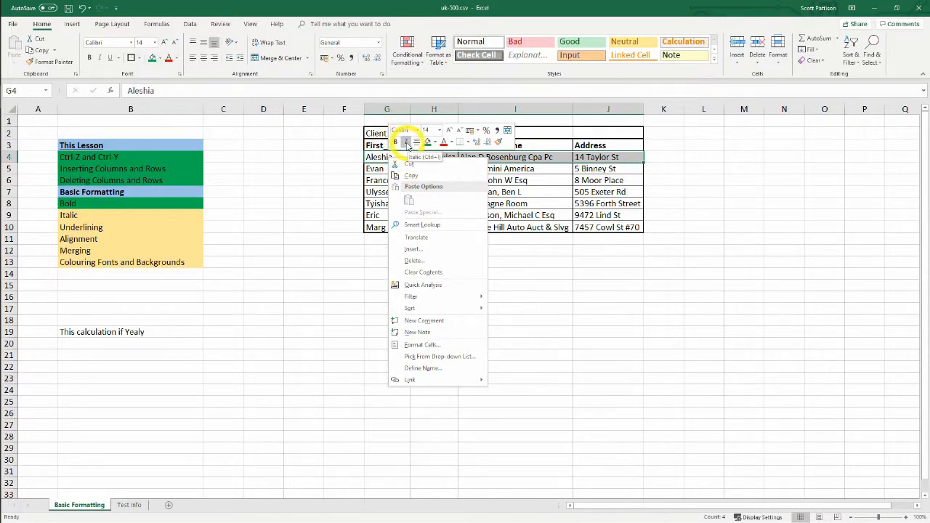
pyautogui.click(408, 143)
pyautogui.click(559, 333)
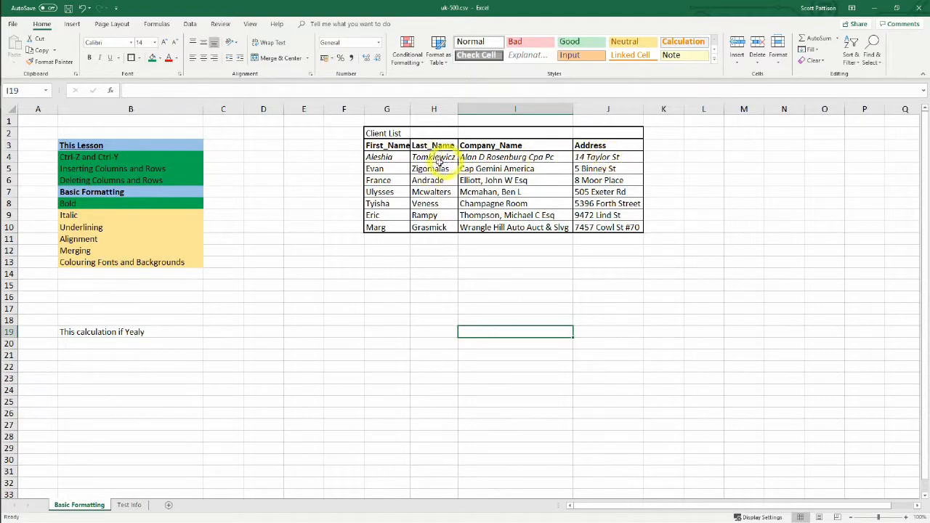
# Italicize the second and third client records in cells G5:J5 and G6:J6
pyautogui.moveTo(379, 169); pyautogui.dragTo(598, 172)
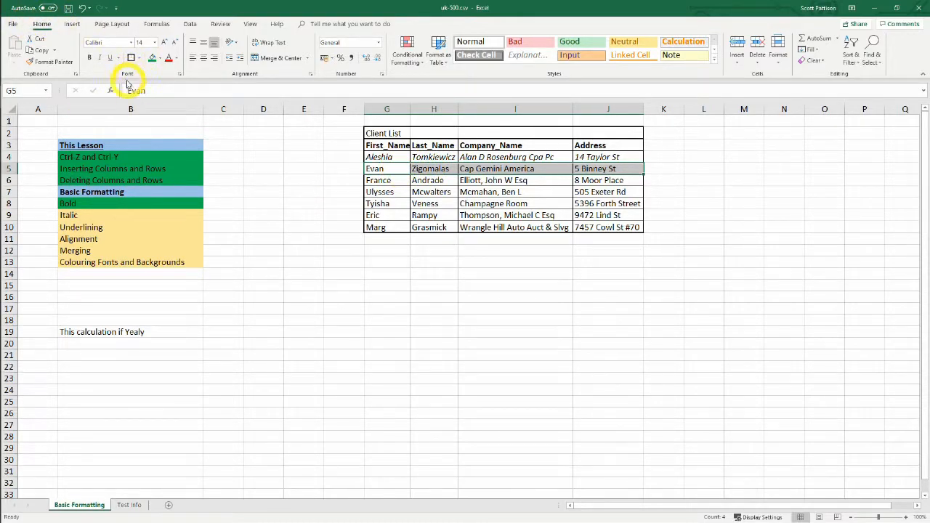
pyautogui.click(101, 58)
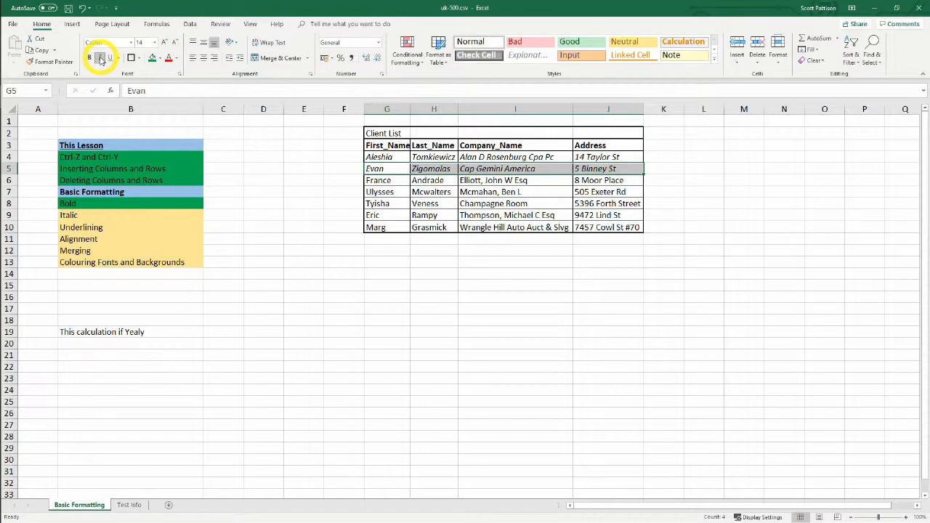
pyautogui.click(429, 253)
pyautogui.moveTo(384, 180); pyautogui.dragTo(602, 181)
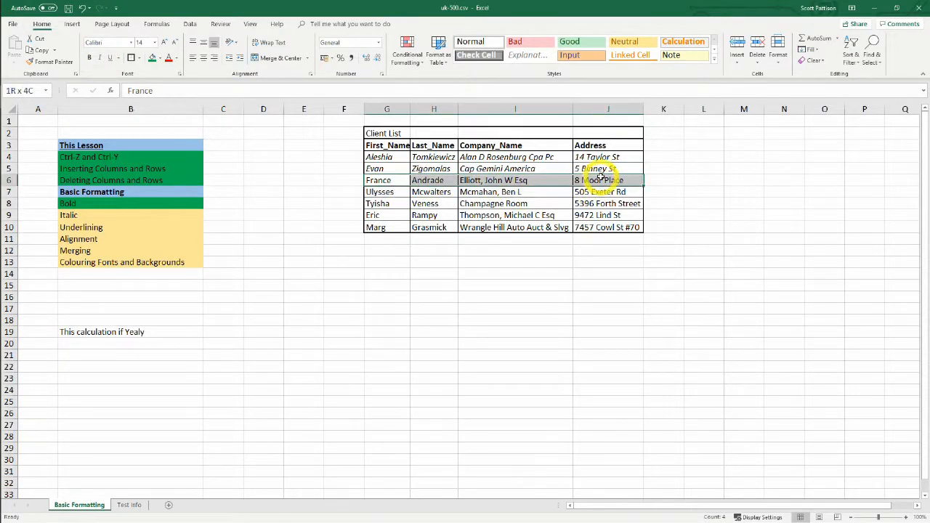
pyautogui.hotkey('ctrl', 'i')
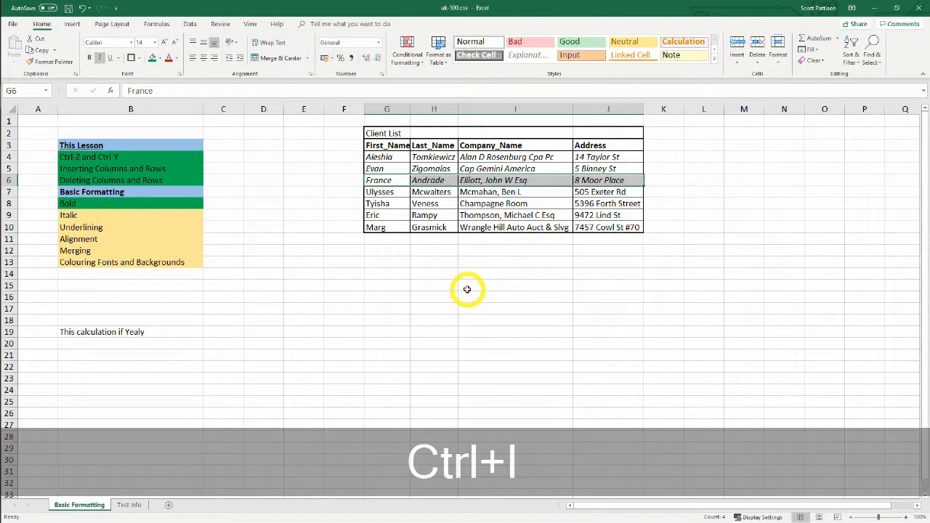
pyautogui.click(430, 305)
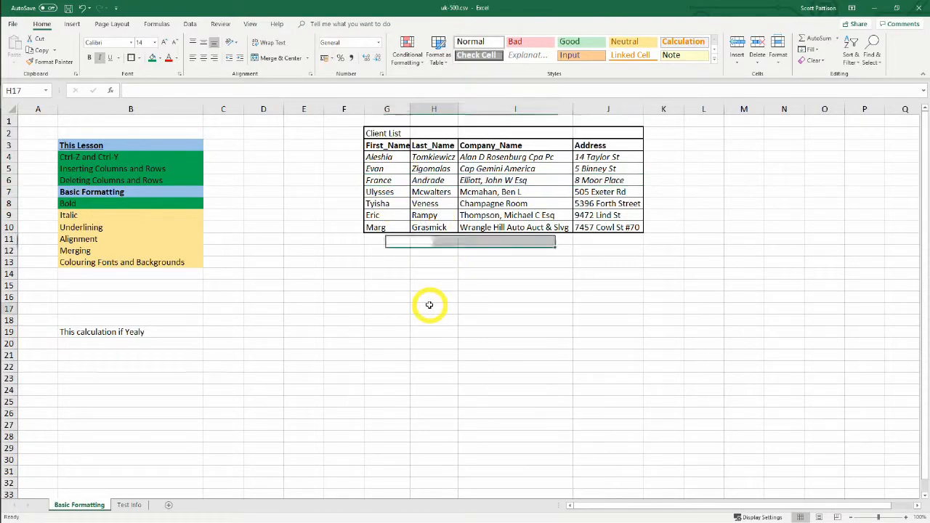
# Fill the "Italic" cell B9 in the lesson list with the same green as the finished topics
pyautogui.click(74, 216)
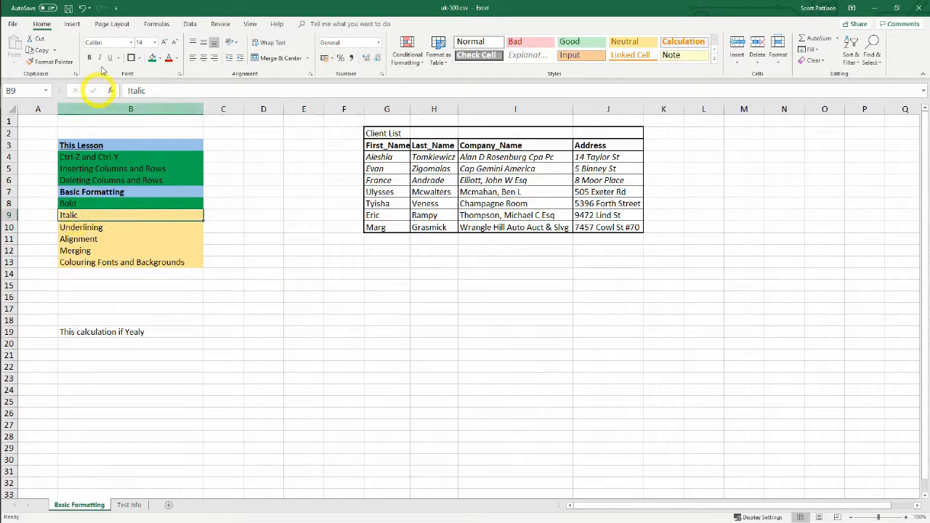
pyautogui.click(152, 58)
pyautogui.click(92, 229)
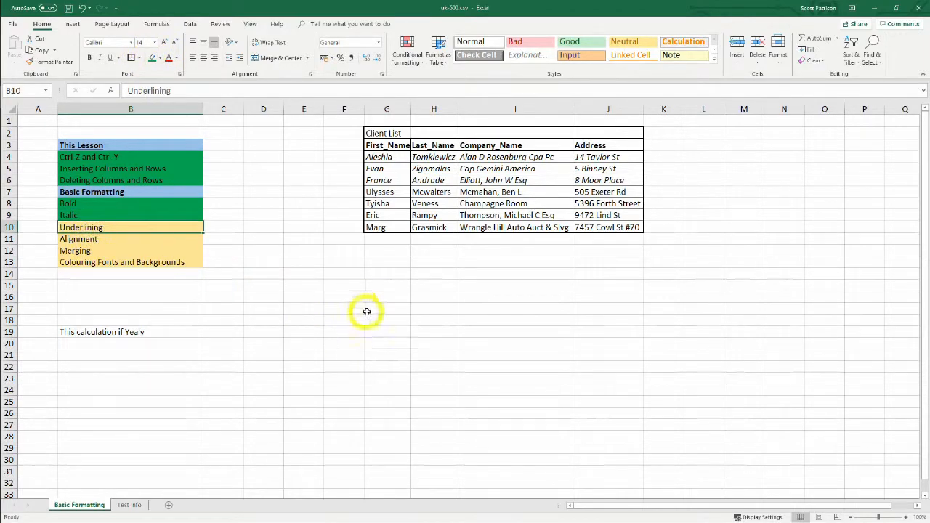
pyautogui.click(406, 309)
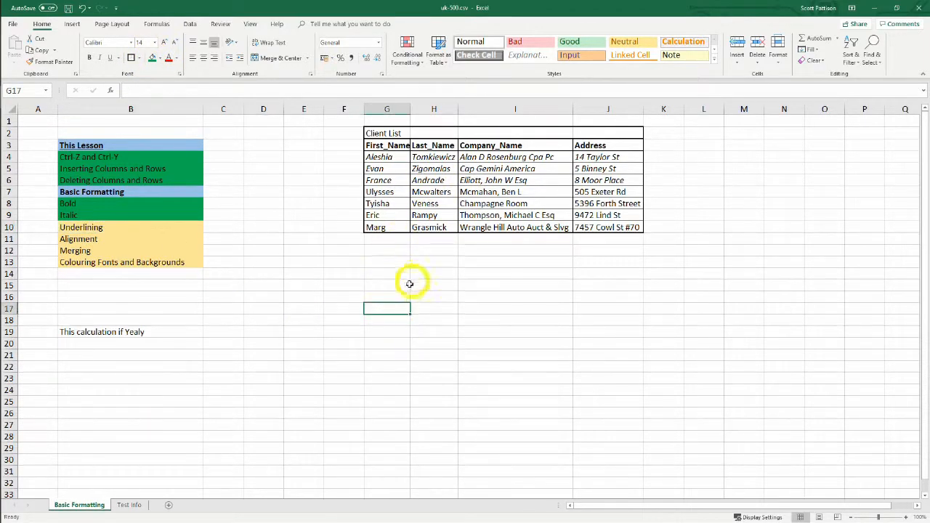
# Apply a single underline to the third client's first name in cell G6
pyautogui.click(382, 182)
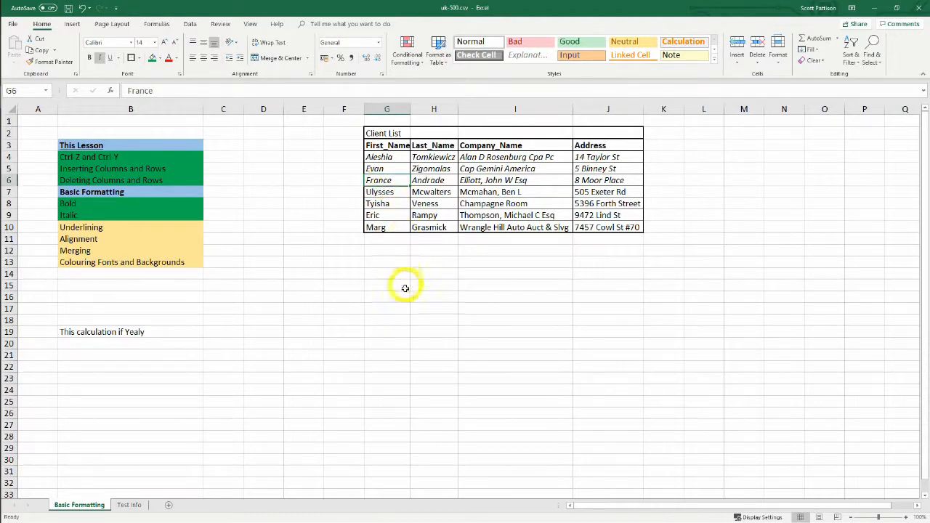
pyautogui.rightClick(390, 181)
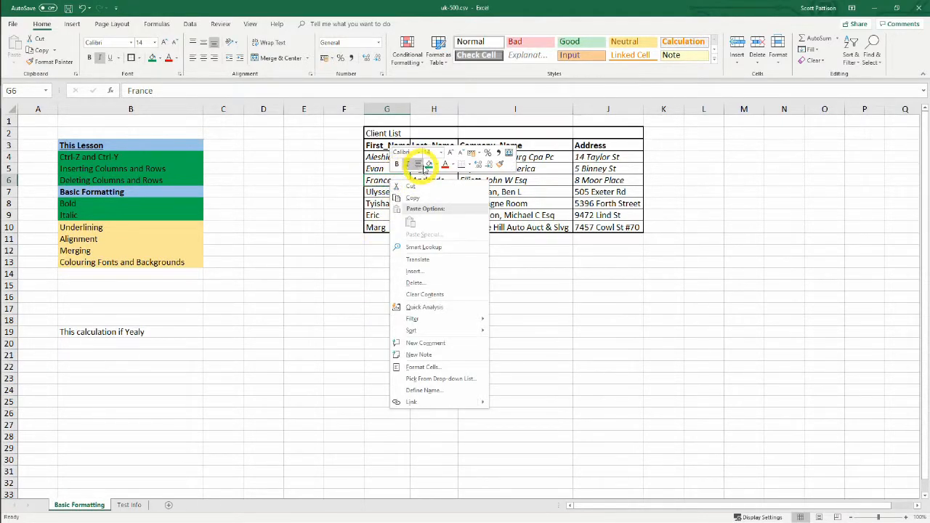
pyautogui.press('Escape')
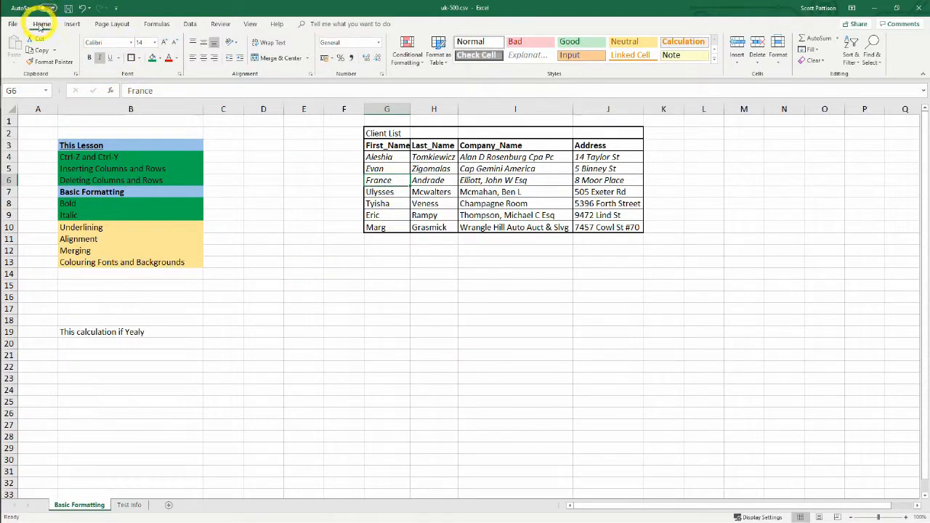
pyautogui.click(111, 59)
pyautogui.moveTo(353, 284); pyautogui.dragTo(356, 275)
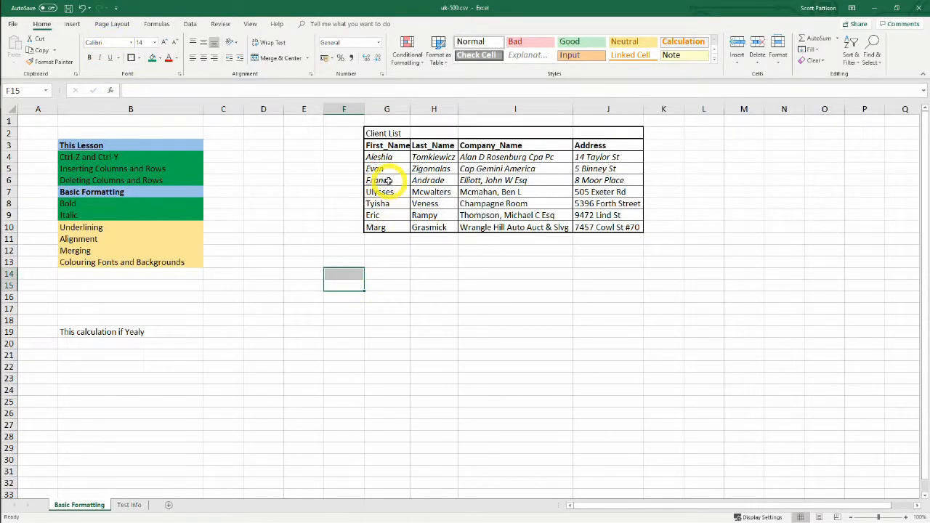
# Apply a double underline to the third client's last name in cell H6
pyautogui.click(428, 180)
pyautogui.click(101, 58)
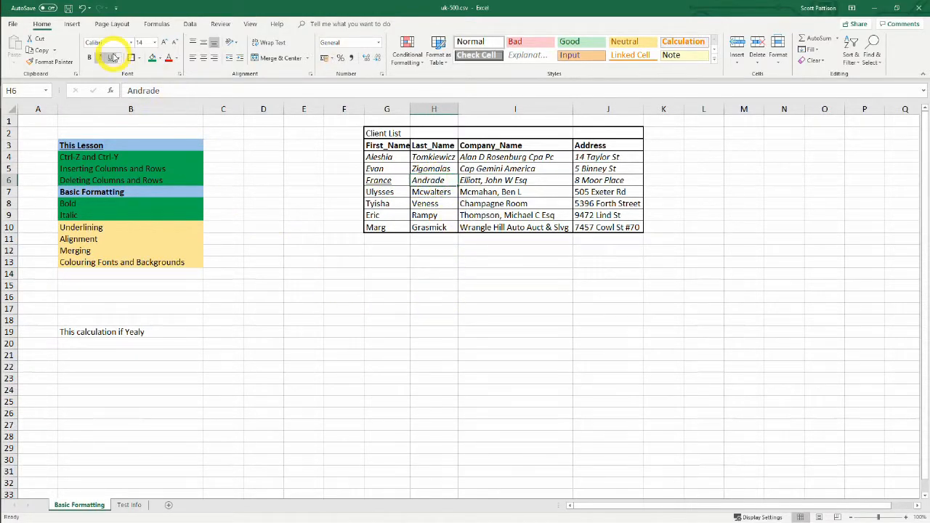
pyautogui.click(120, 59)
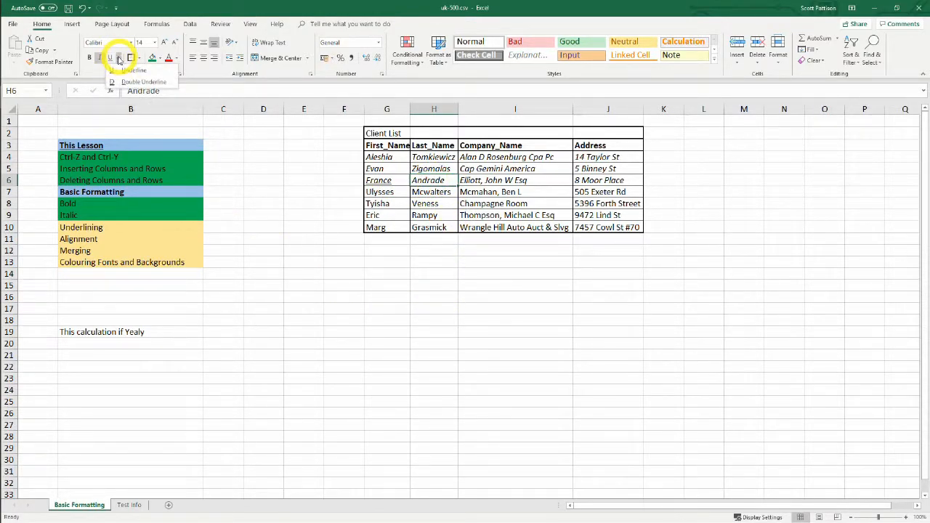
pyautogui.click(138, 81)
pyautogui.click(356, 343)
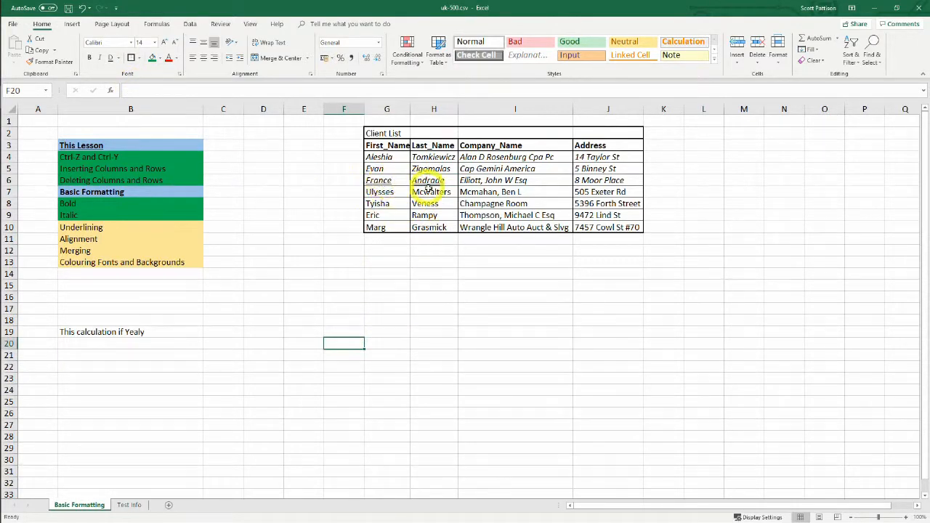
pyautogui.click(421, 295)
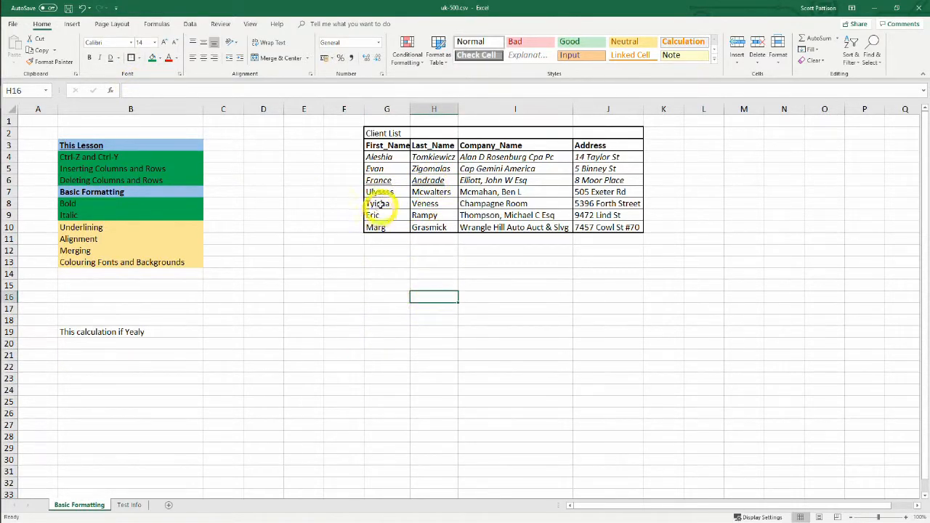
# Undo the single and double underlines on cells G6 and H6
pyautogui.click(379, 182)
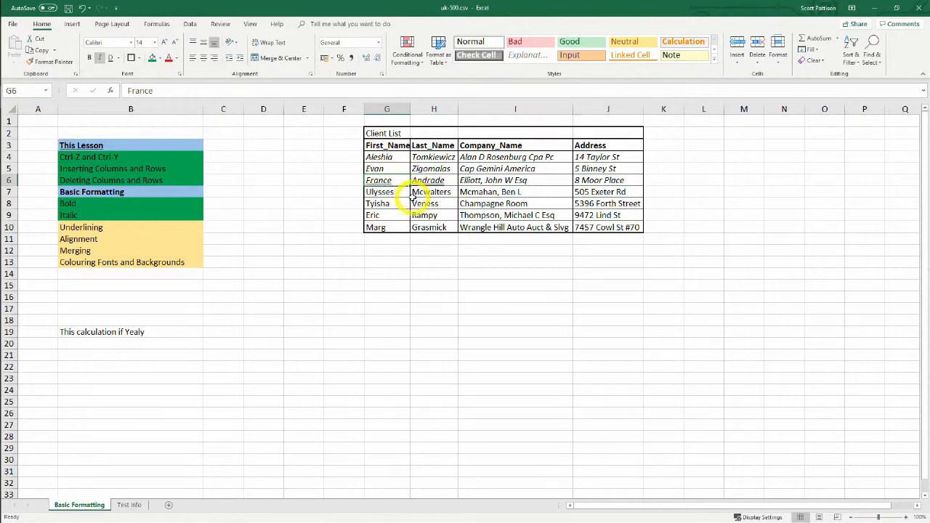
pyautogui.hotkey('ctrl', 'z')
pyautogui.hotkey('ctrl', 'z')
pyautogui.hotkey('ctrl', 'z')
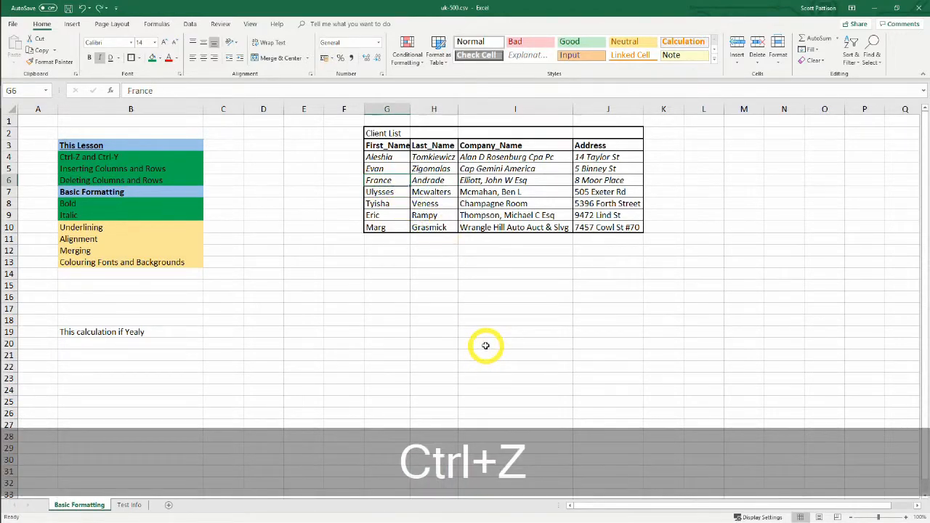
pyautogui.click(369, 313)
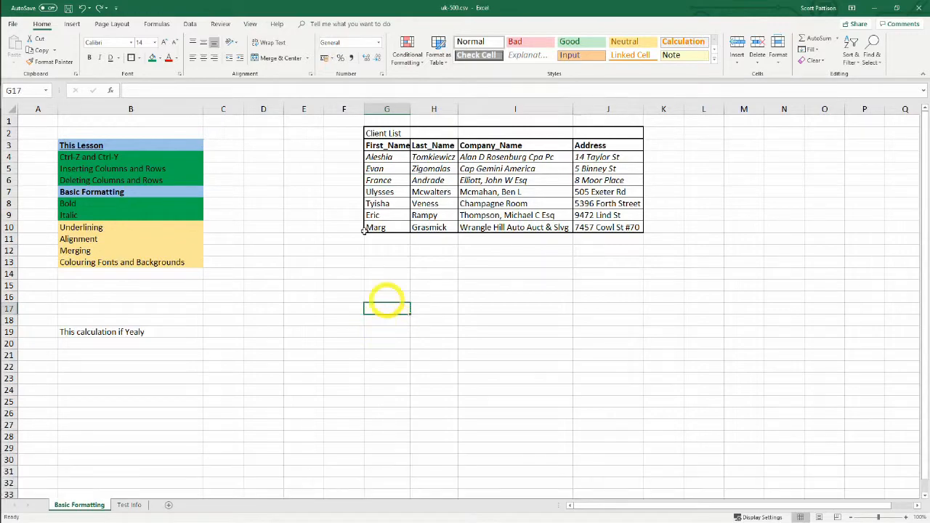
pyautogui.click(331, 271)
# Underline the third client's first and last name in cells G6:H6 together
pyautogui.moveTo(380, 182); pyautogui.dragTo(416, 182)
pyautogui.hotkey('ctrl', 'i')
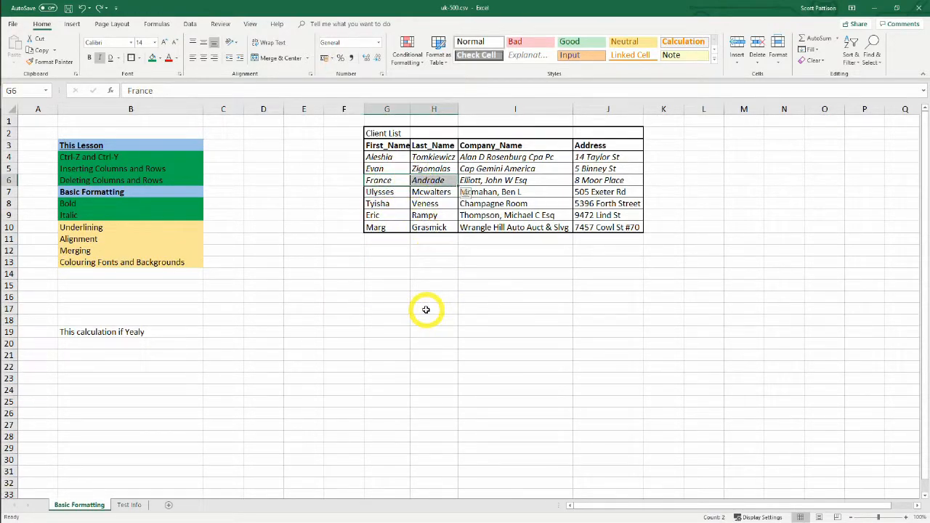
pyautogui.hotkey('ctrl', 'u')
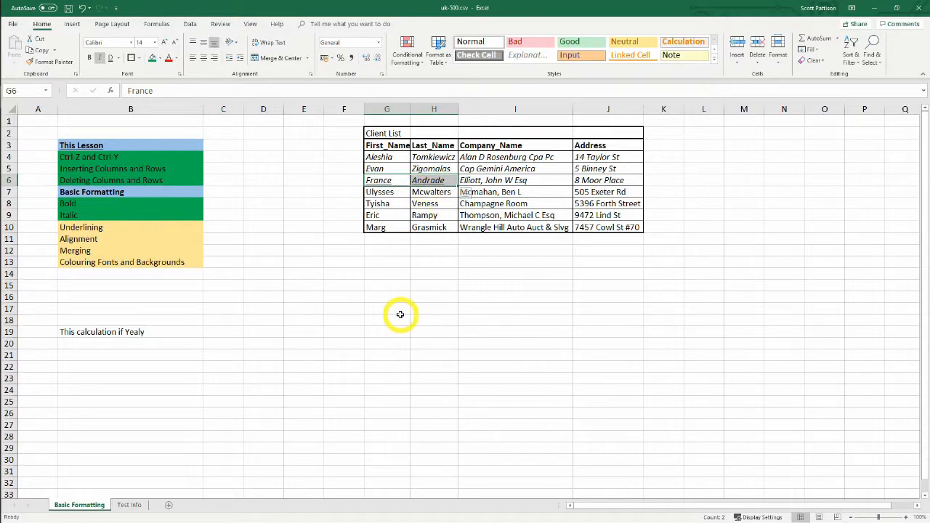
# Undo the underline on the name cells G6:H6
pyautogui.moveTo(399, 320); pyautogui.dragTo(388, 297)
pyautogui.moveTo(385, 181); pyautogui.dragTo(429, 182)
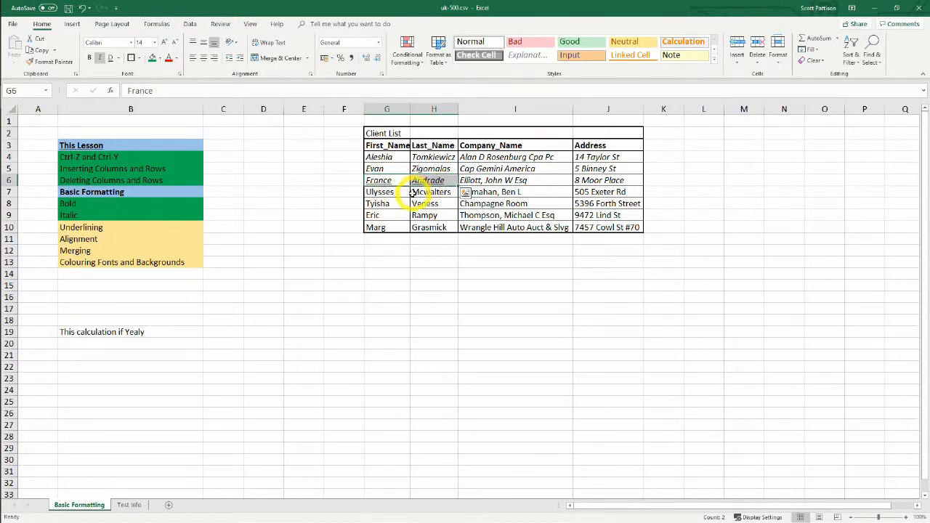
pyautogui.hotkey('ctrl', 'z')
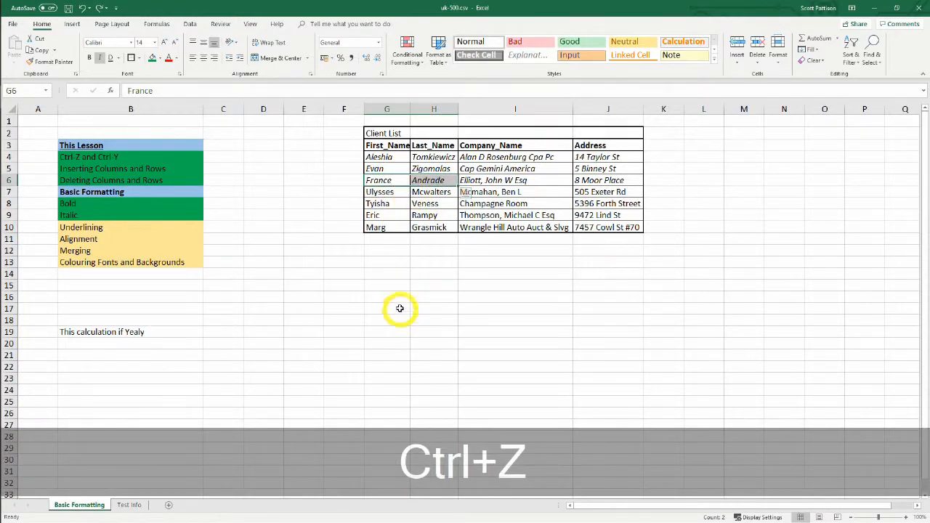
# Fill the "Underlining" checklist cell B10 with green
pyautogui.click(349, 310)
pyautogui.click(98, 226)
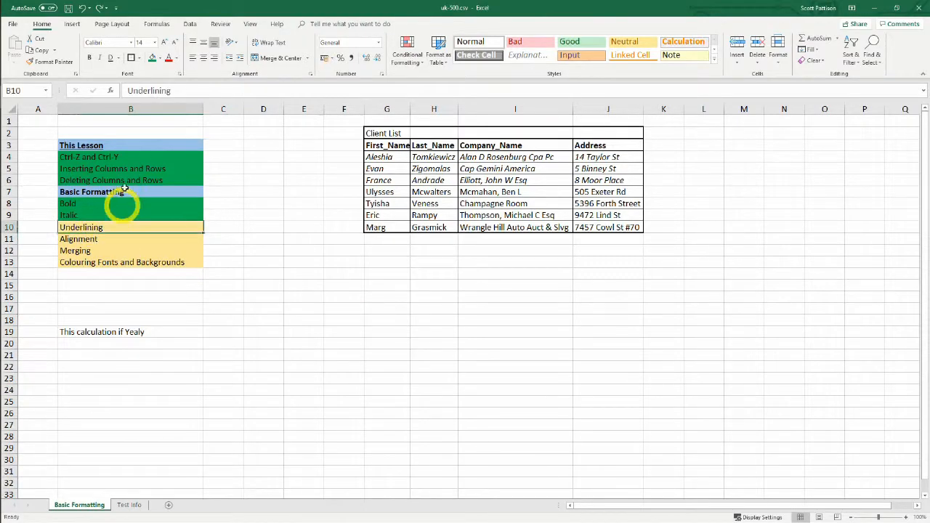
pyautogui.click(151, 60)
pyautogui.click(301, 347)
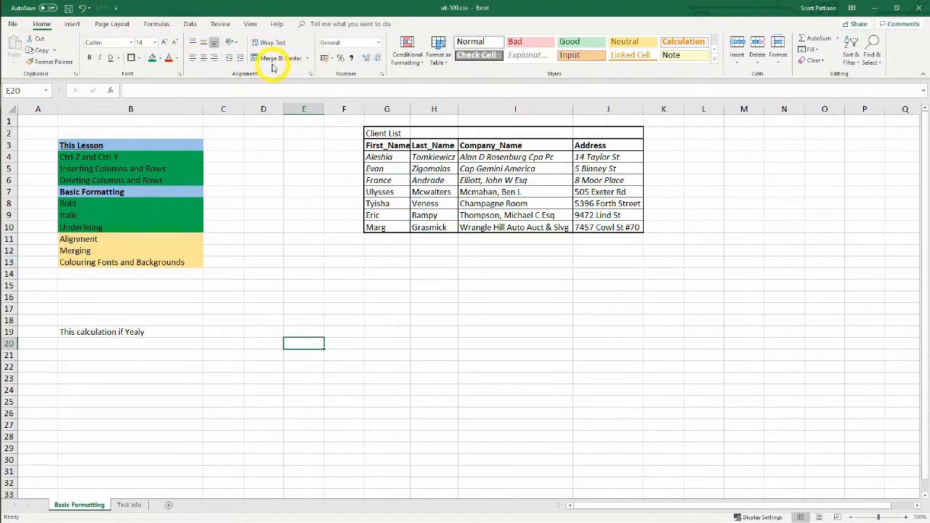
pyautogui.click(401, 293)
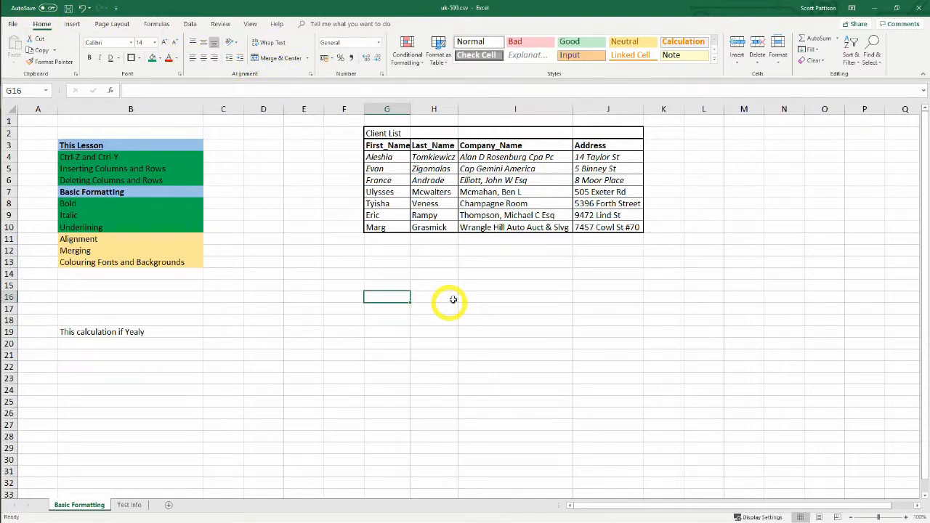
# Try centre alignment on the company name in cell I6 and settle on right alignment
pyautogui.click(486, 180)
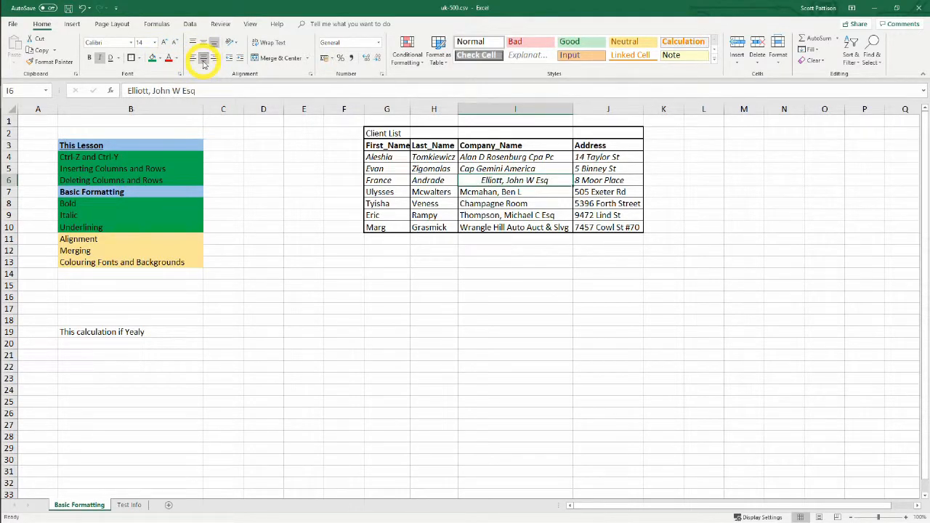
pyautogui.click(214, 58)
pyautogui.click(298, 308)
# Increase the height of row 7 and centre the company name in cell I7 horizontally and vertically
pyautogui.moveTo(10, 200); pyautogui.dragTo(10, 229)
pyautogui.click(520, 338)
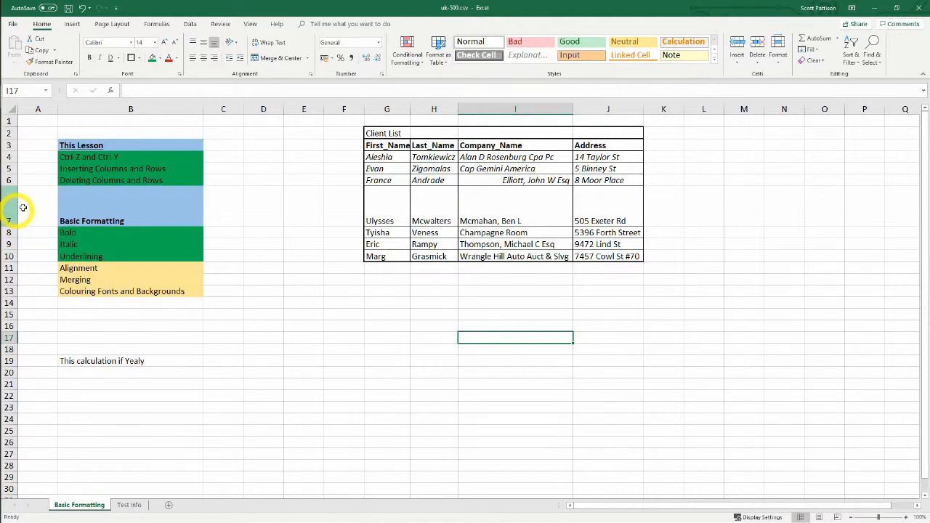
pyautogui.click(467, 203)
pyautogui.click(204, 45)
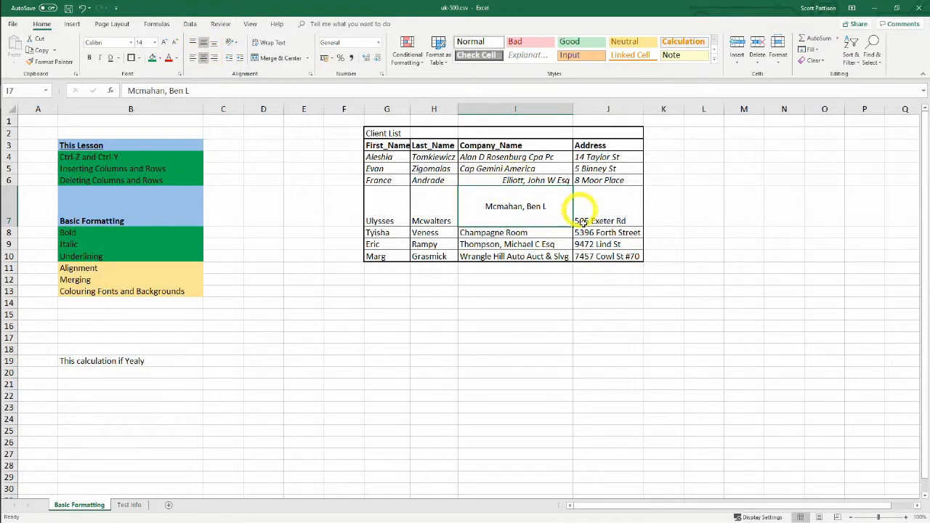
# Undo the centring of cell I7 and the height change of row 7
pyautogui.hotkey('ctrl', 'z')
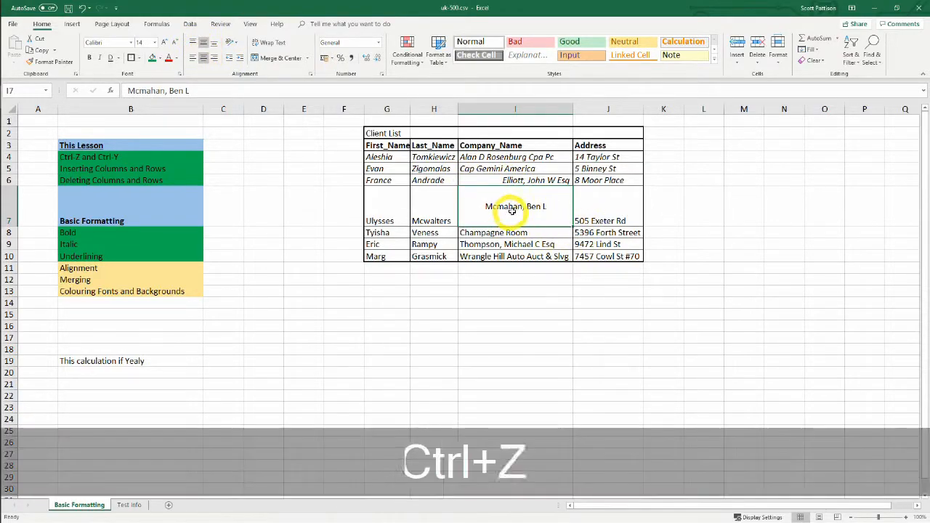
pyautogui.hotkey('ctrl', 'z')
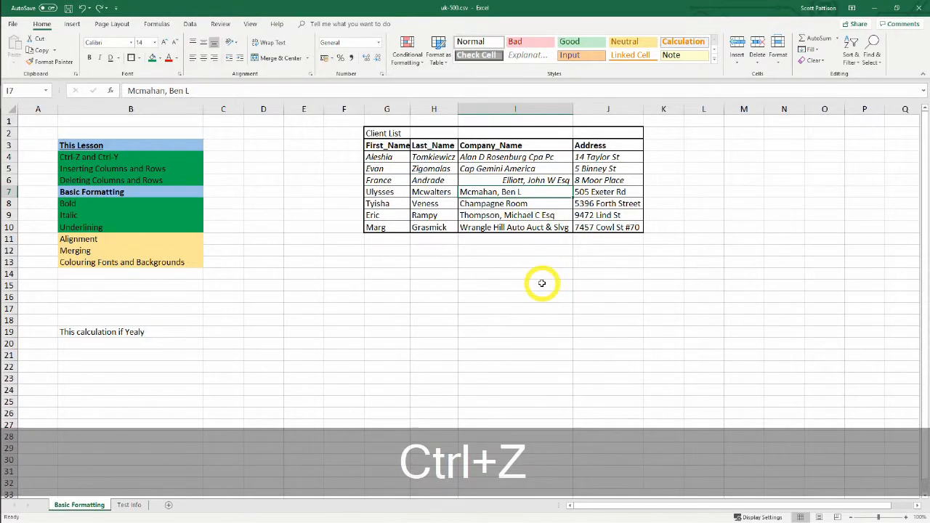
pyautogui.click(409, 282)
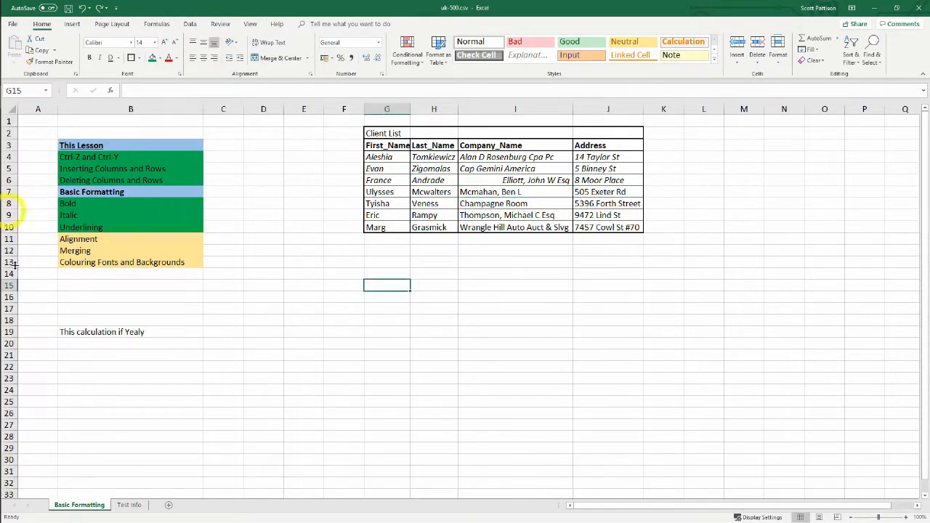
# Fill the "Alignment" checklist cell B11 with green
pyautogui.click(71, 242)
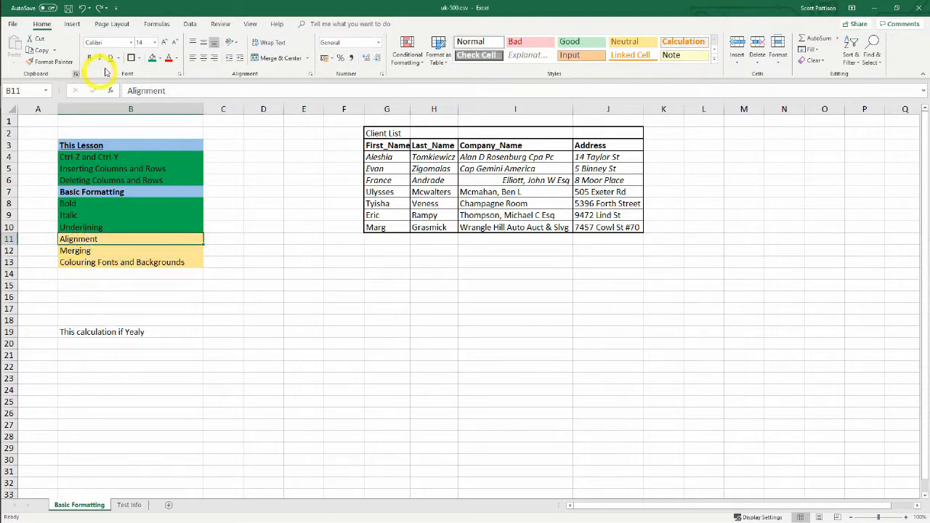
pyautogui.click(153, 60)
pyautogui.click(82, 250)
pyautogui.click(451, 295)
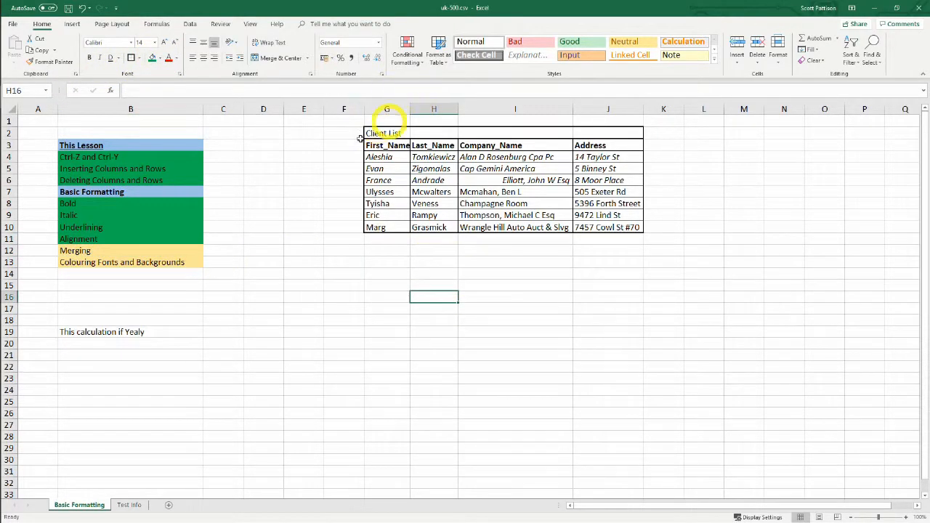
# Apply Merge & Center to the "Client List" title row G2:J2 and undo it
pyautogui.moveTo(385, 133); pyautogui.dragTo(609, 131)
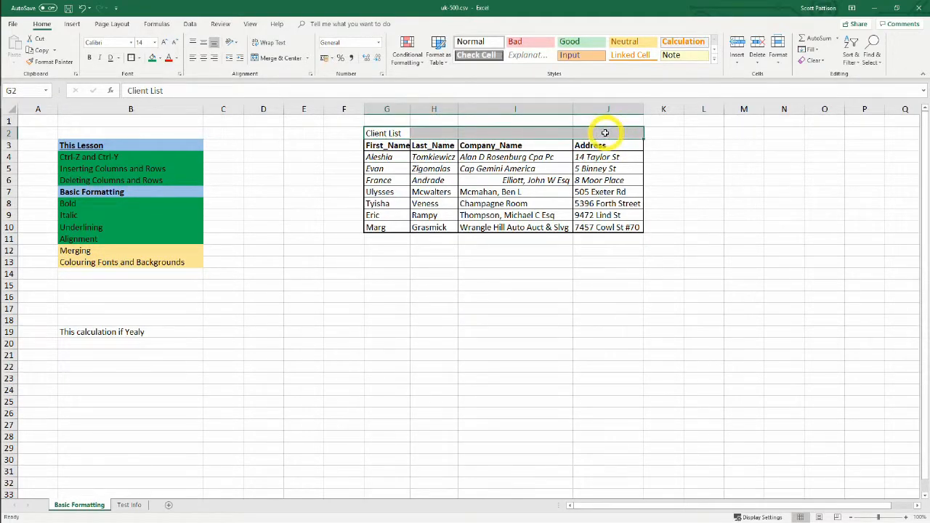
pyautogui.click(274, 59)
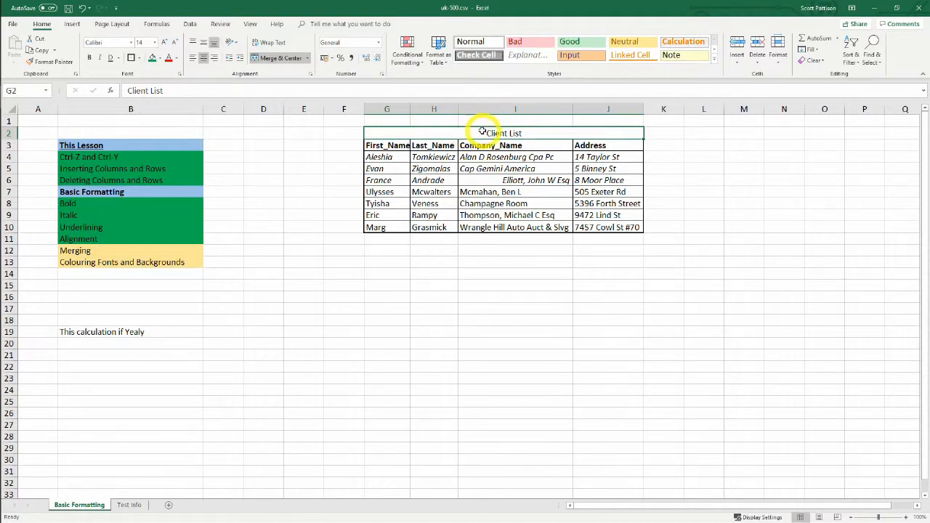
pyautogui.hotkey('ctrl', 'z')
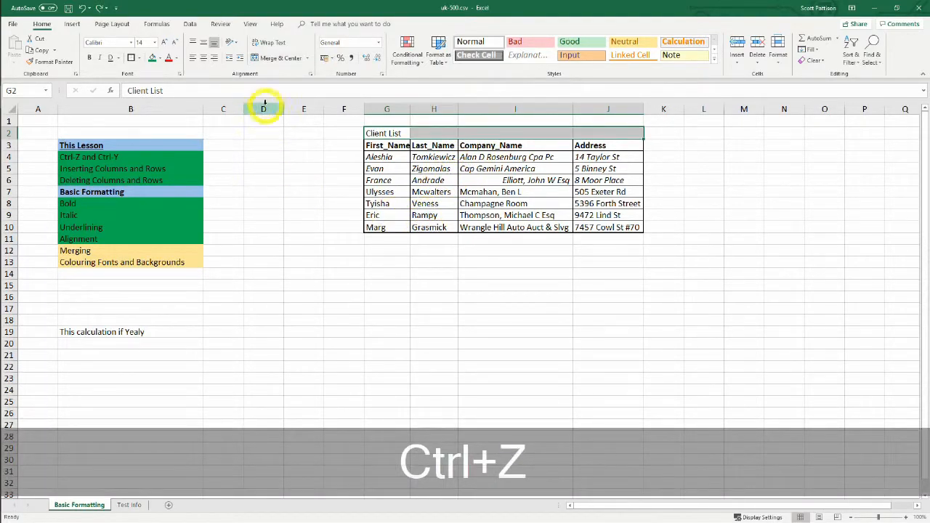
# Apply Merge Across to the title cells G2:J2 and undo it
pyautogui.click(308, 61)
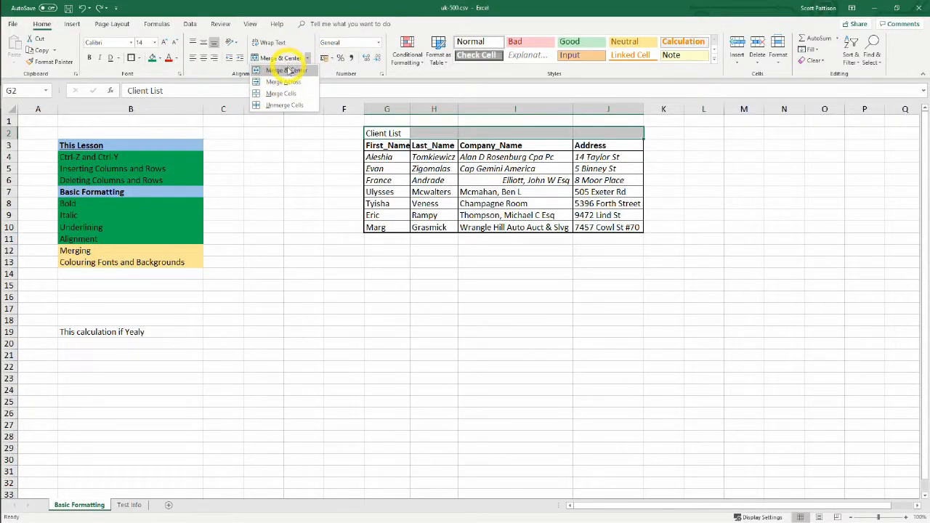
pyautogui.click(286, 85)
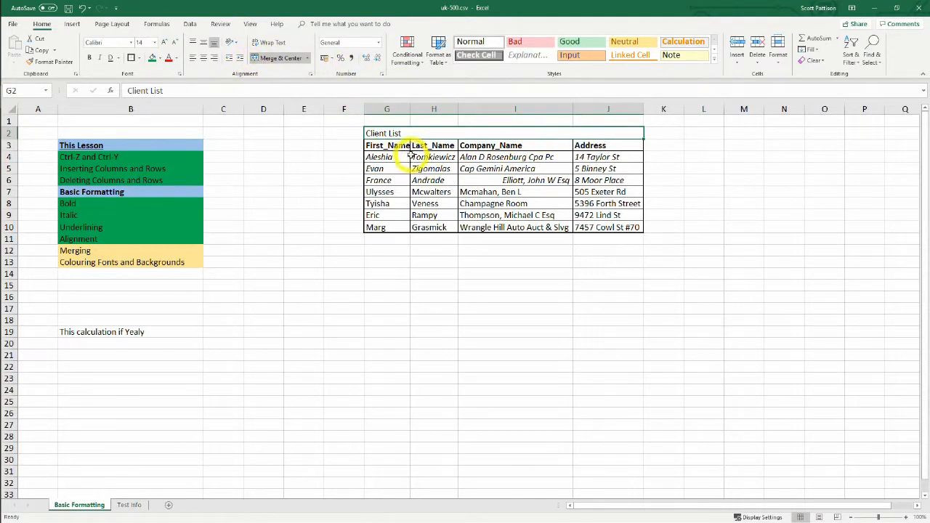
pyautogui.hotkey('ctrl', 'z')
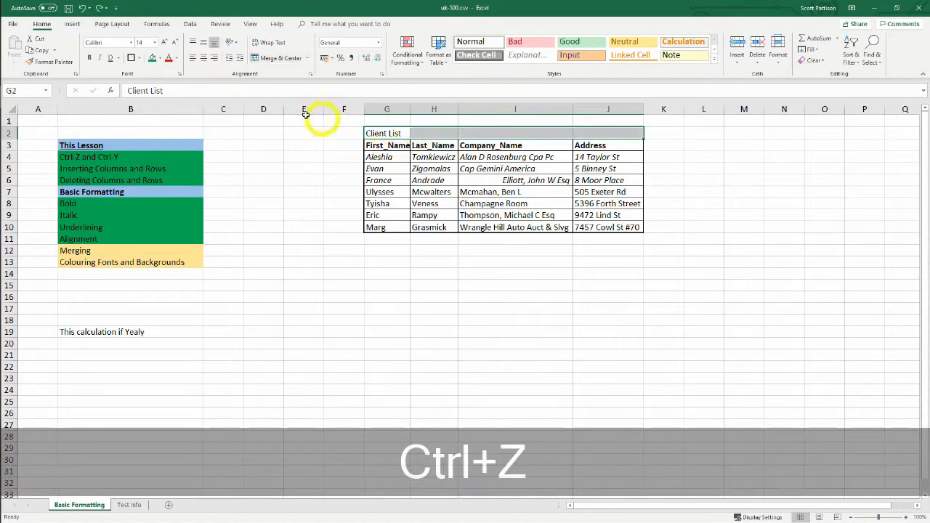
# Apply Merge Cells to the title cells G2:J2 and undo it
pyautogui.click(308, 57)
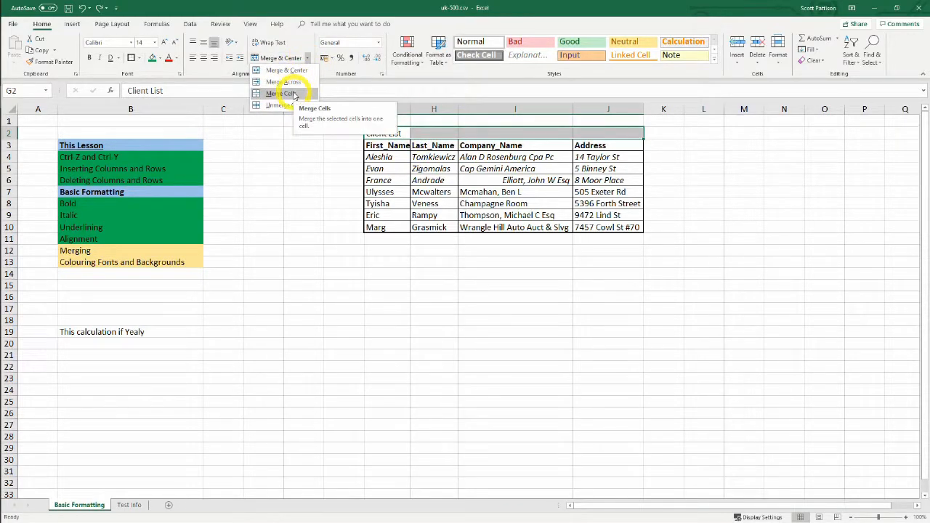
pyautogui.click(295, 94)
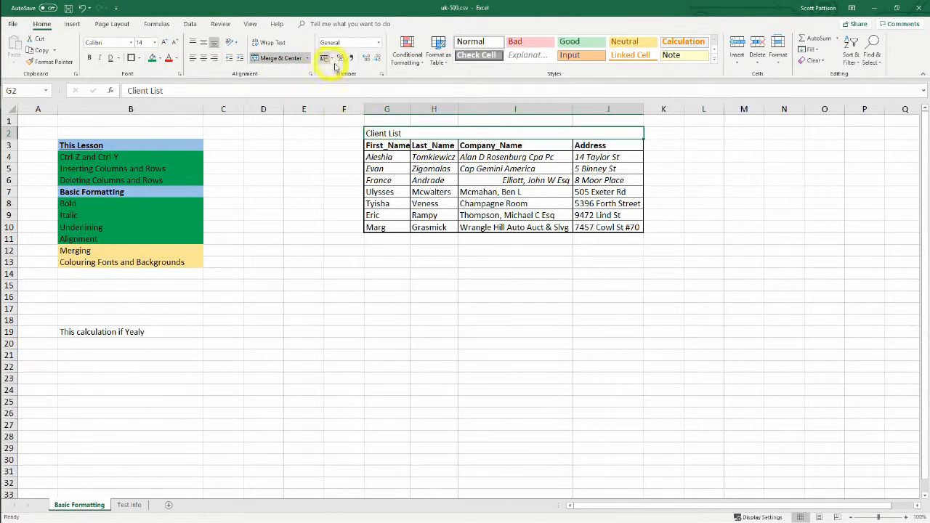
pyautogui.hotkey('ctrl', 'z')
# Merge and centre the title cells G2:J2 and split them again with Unmerge Cells
pyautogui.click(309, 58)
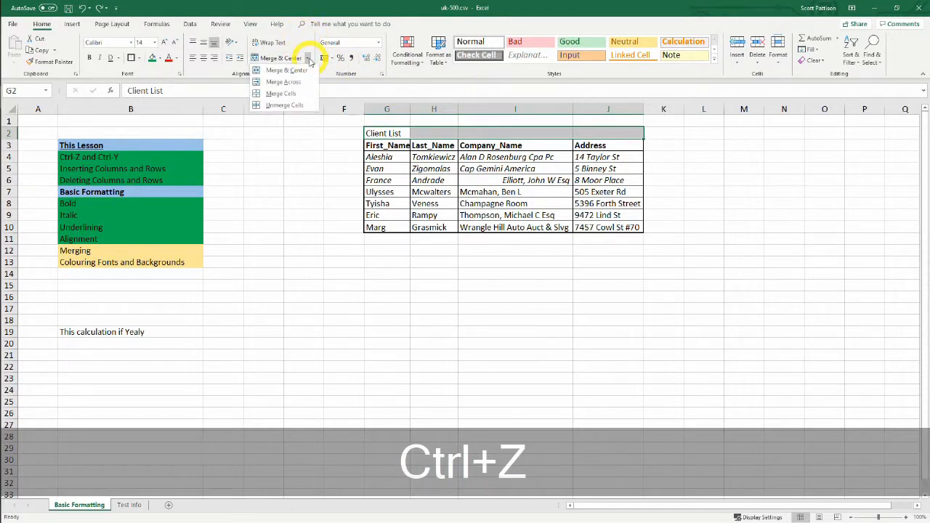
pyautogui.click(295, 106)
pyautogui.moveTo(389, 133); pyautogui.dragTo(604, 132)
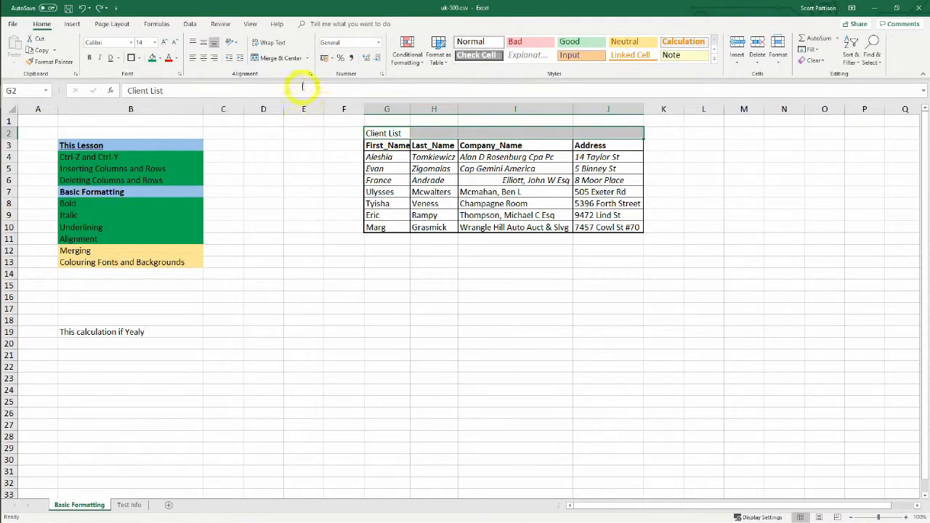
pyautogui.click(281, 58)
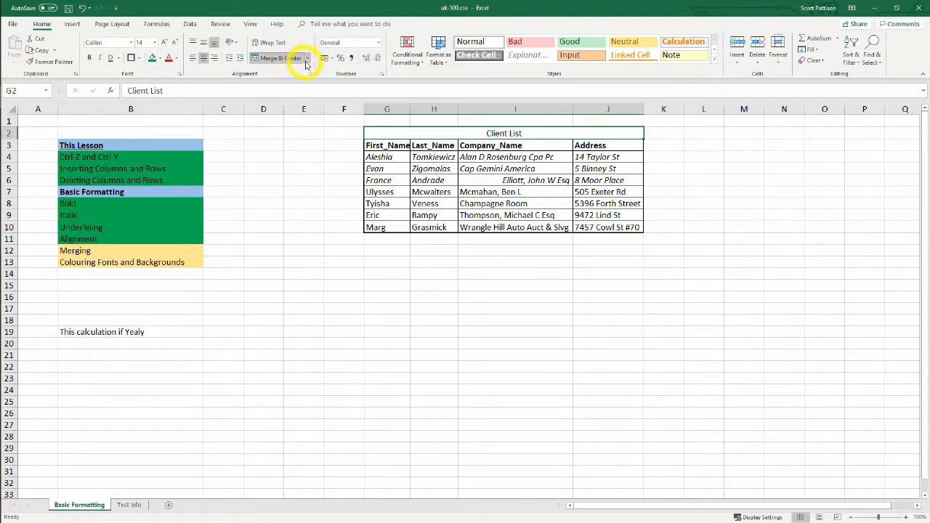
pyautogui.click(307, 58)
pyautogui.click(290, 105)
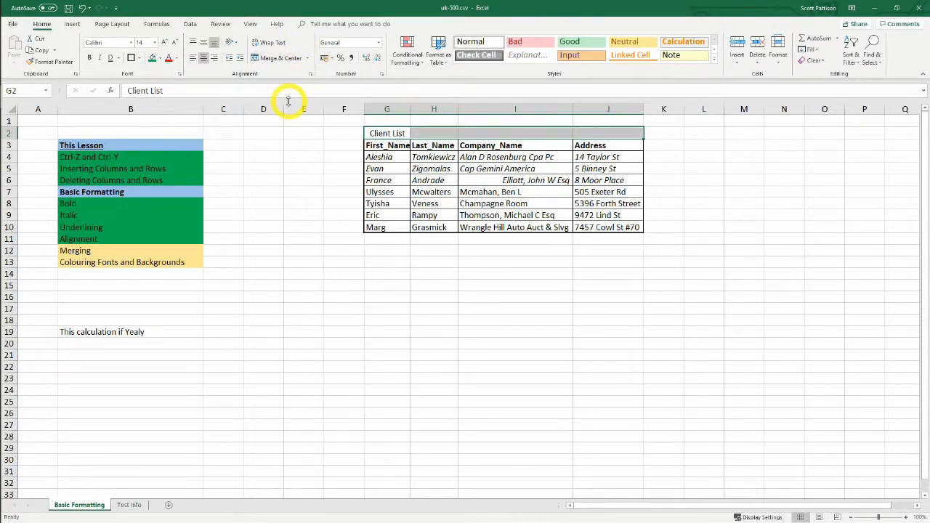
pyautogui.moveTo(304, 297); pyautogui.dragTo(304, 286)
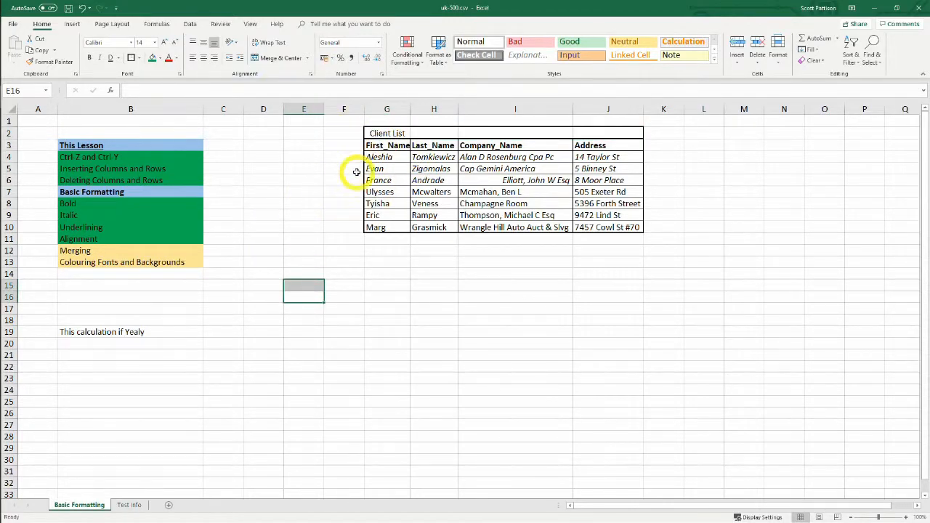
pyautogui.click(436, 342)
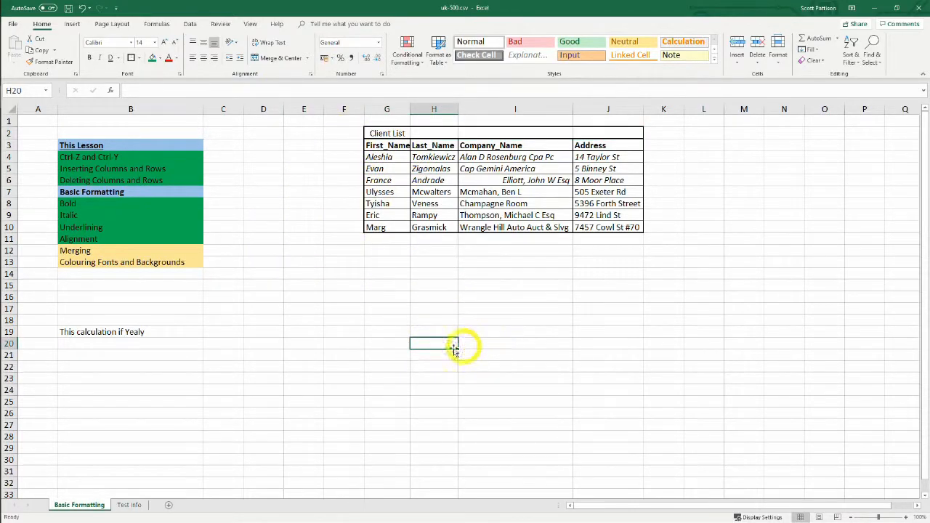
# Fill the "Merging" checklist cell B12 with green
pyautogui.click(303, 354)
pyautogui.click(90, 251)
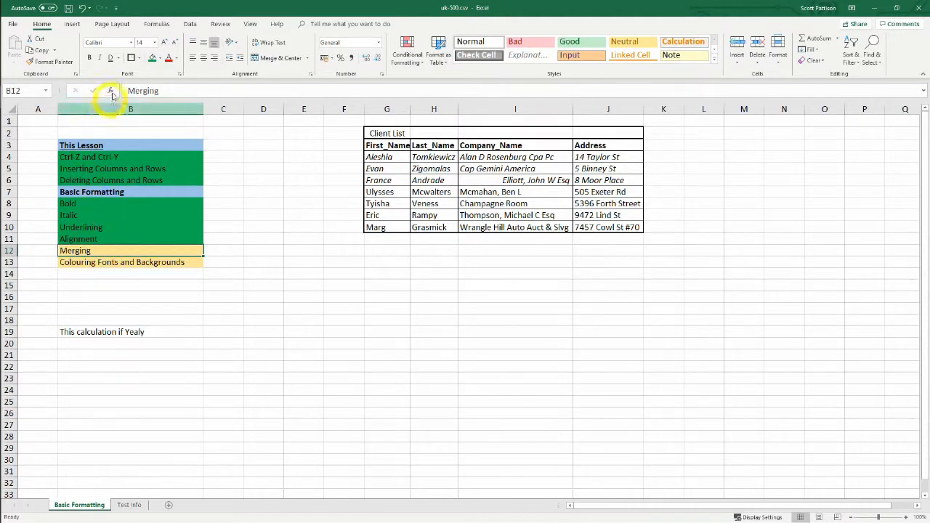
pyautogui.click(152, 58)
pyautogui.click(271, 352)
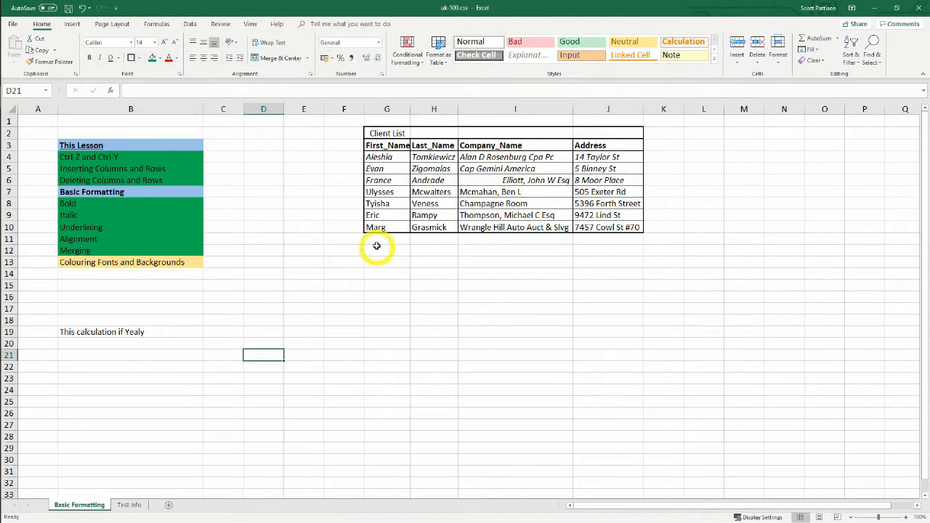
# Merge and centre the "Client List" title across G2:J2 and make it bold
pyautogui.moveTo(401, 131); pyautogui.dragTo(598, 133)
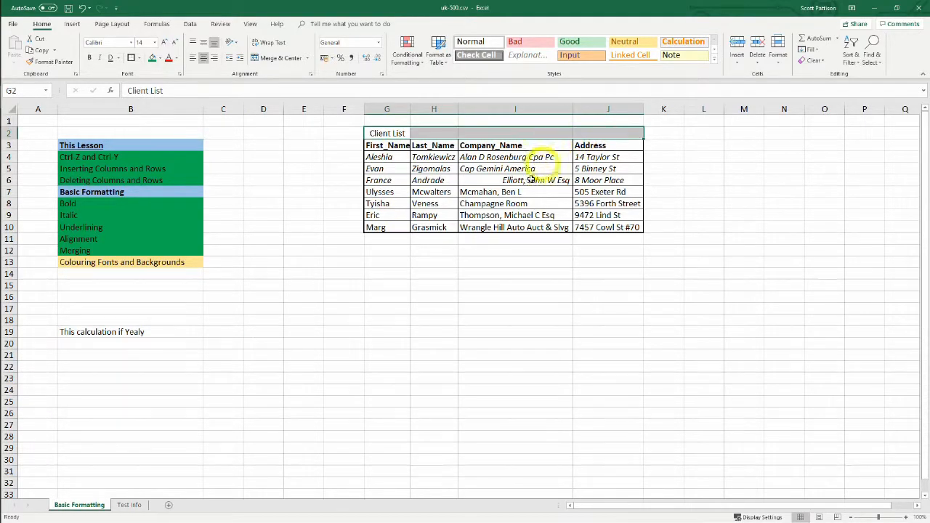
pyautogui.click(281, 58)
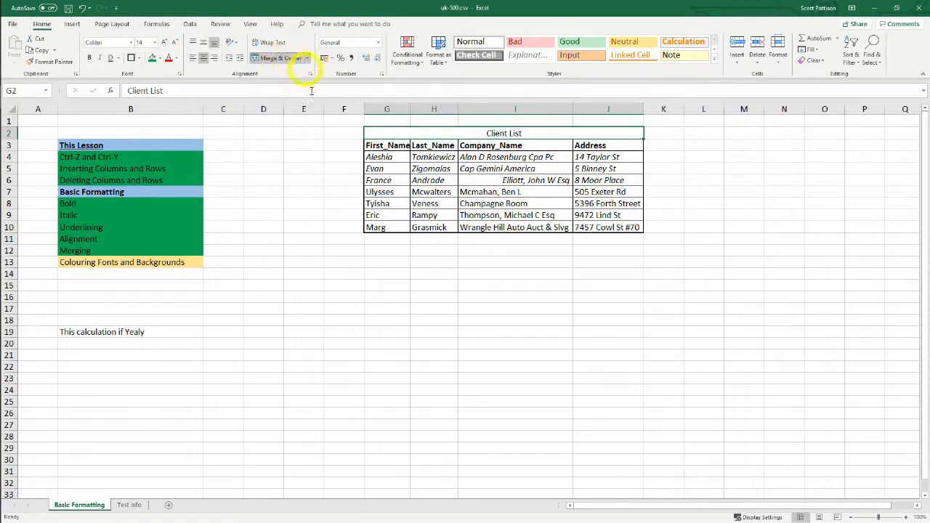
pyautogui.hotkey('ctrl', 'b')
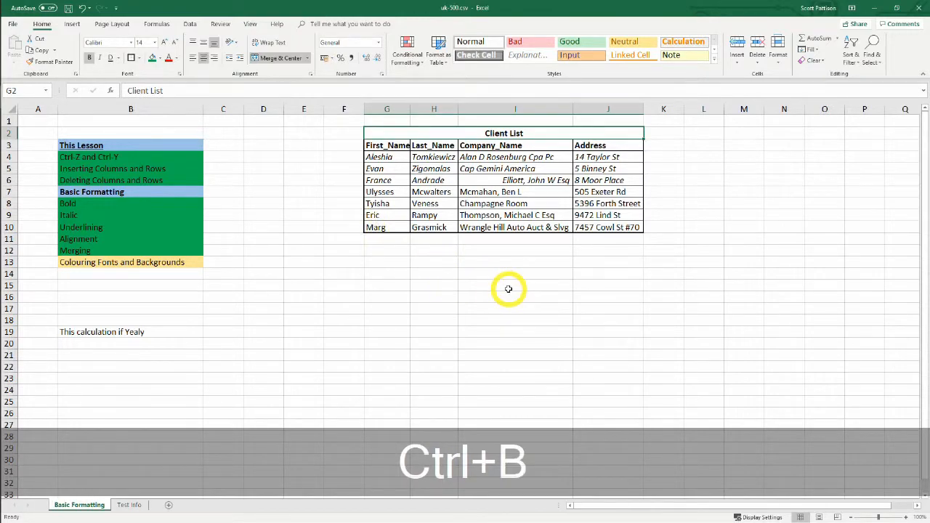
pyautogui.click(414, 294)
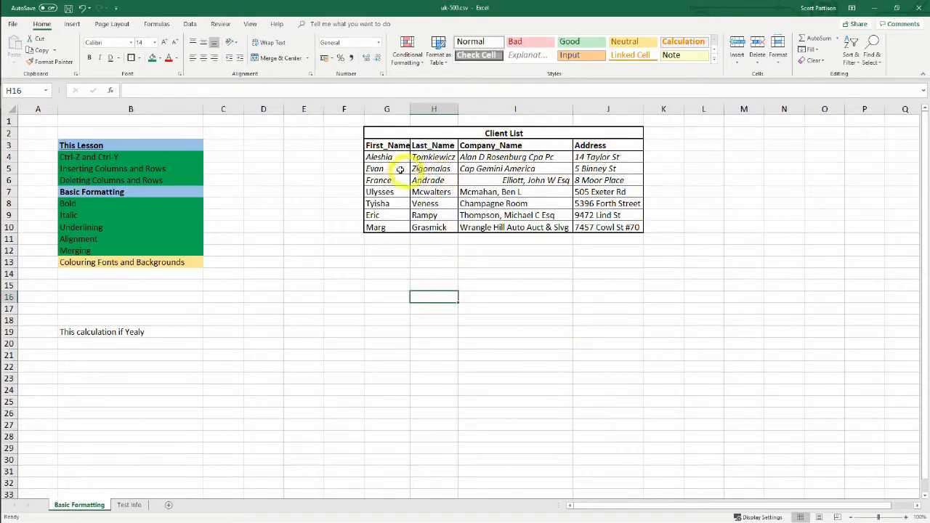
# Centre the column headings in cells G3:J3
pyautogui.moveTo(385, 146); pyautogui.dragTo(614, 146)
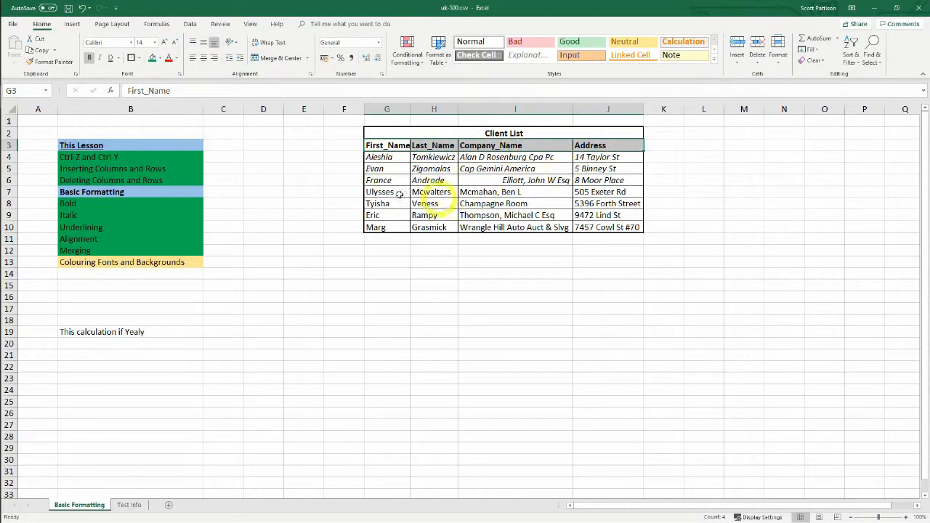
pyautogui.click(205, 61)
pyautogui.click(386, 309)
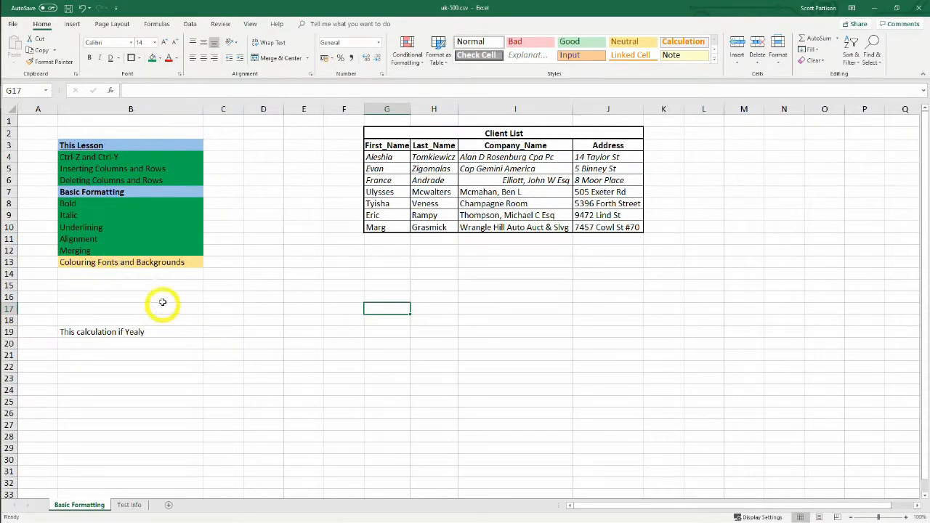
pyautogui.click(303, 284)
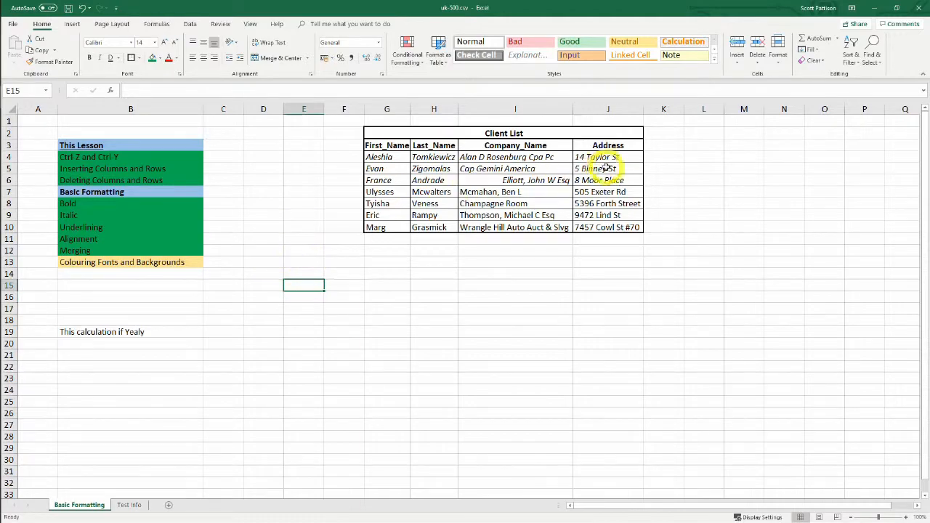
# Change the font colour of the merged "Client List" title in G2:J2 to dark orange
pyautogui.click(493, 134)
pyautogui.rightClick(493, 136)
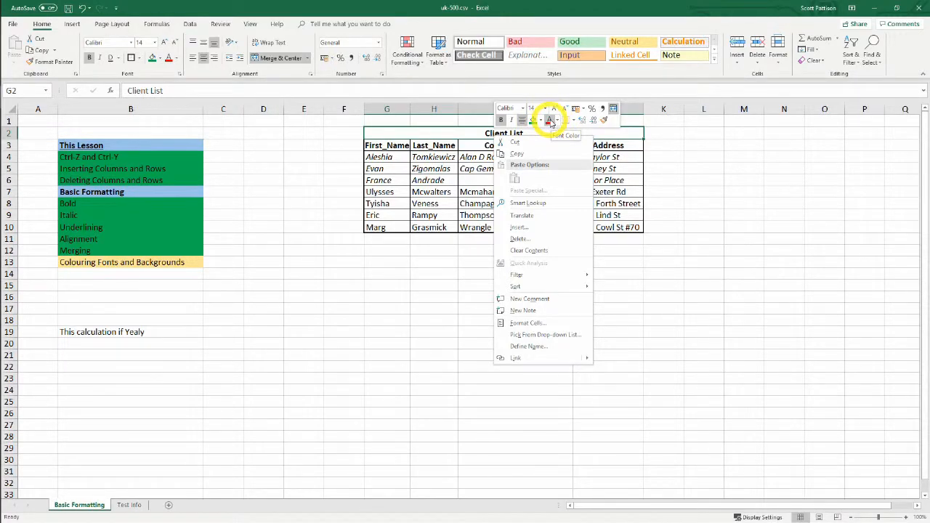
pyautogui.click(558, 121)
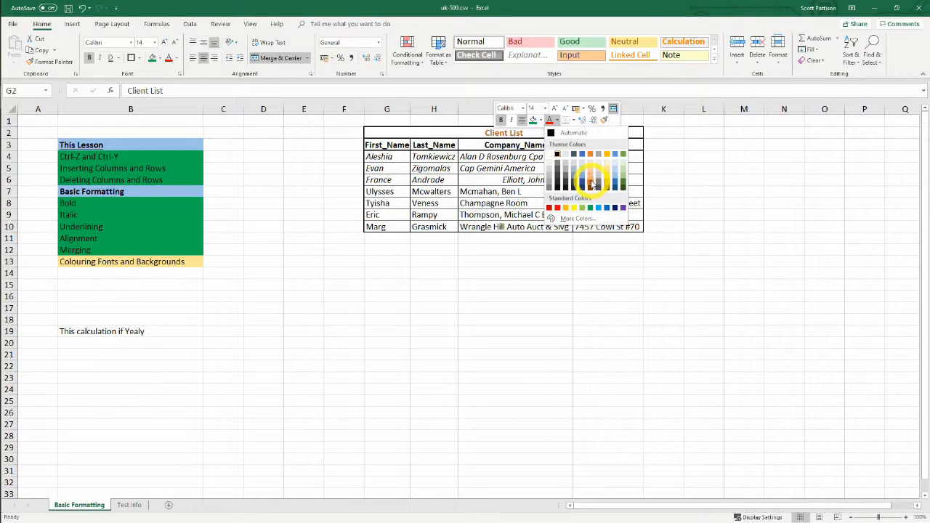
pyautogui.click(592, 183)
pyautogui.moveTo(508, 296); pyautogui.dragTo(504, 284)
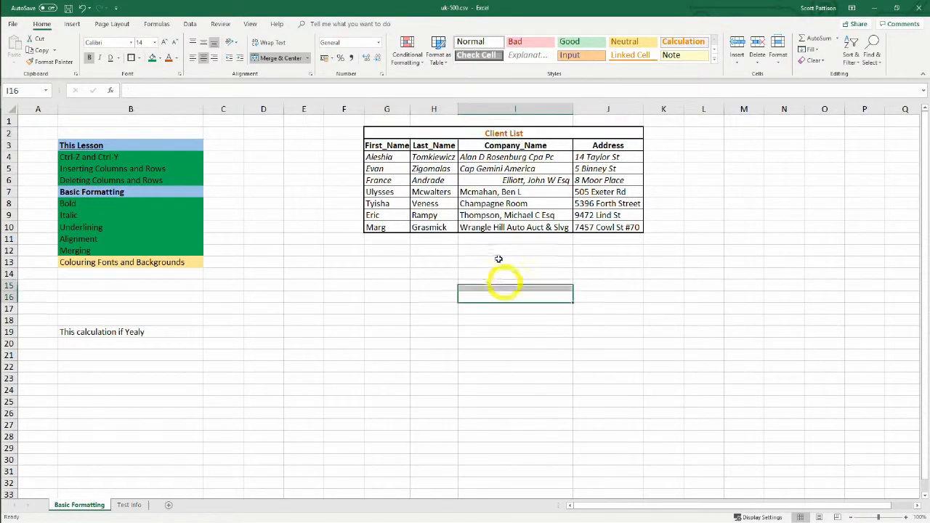
pyautogui.click(496, 133)
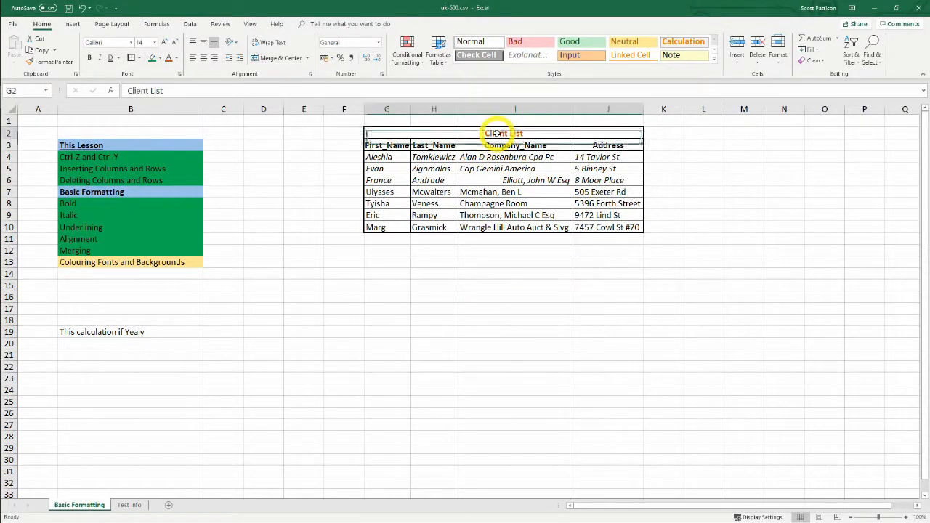
pyautogui.click(495, 274)
# Fill the column heading cells G3:J3 with light green from the theme colours
pyautogui.moveTo(387, 145); pyautogui.dragTo(603, 145)
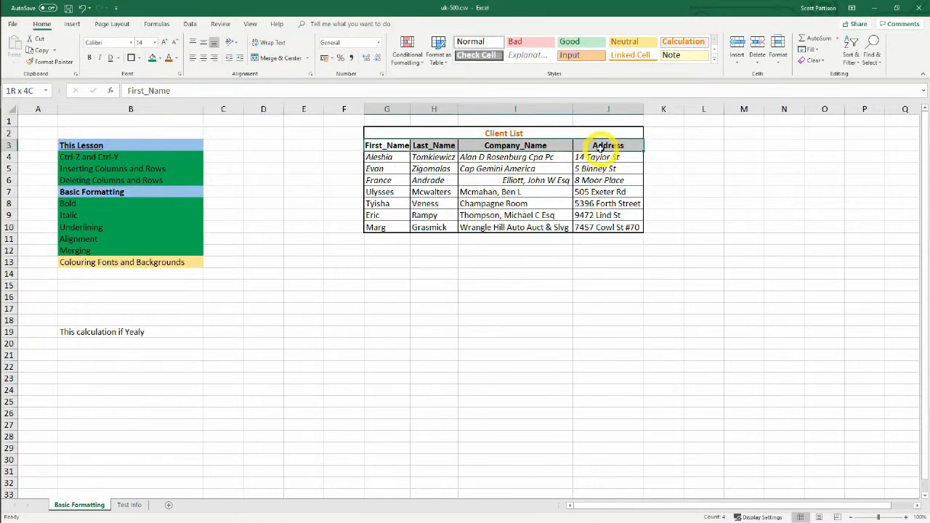
pyautogui.rightClick(449, 145)
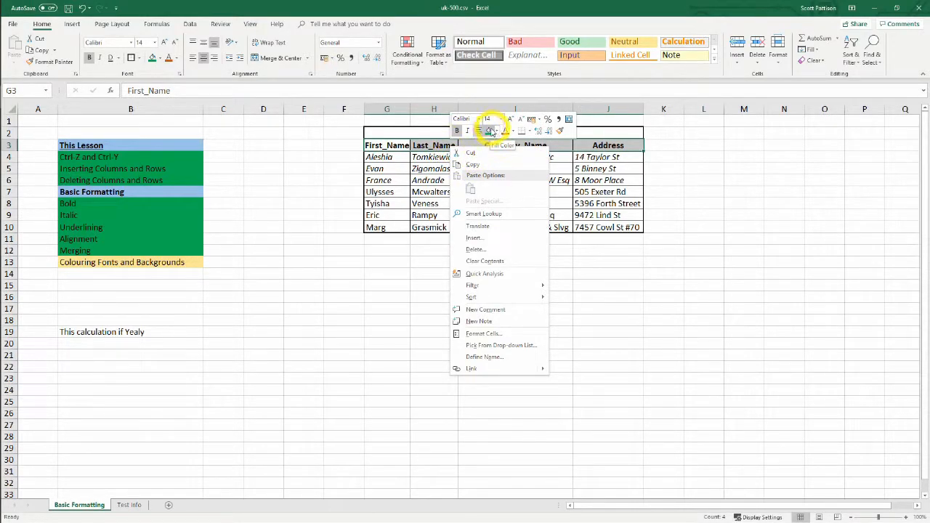
pyautogui.click(496, 132)
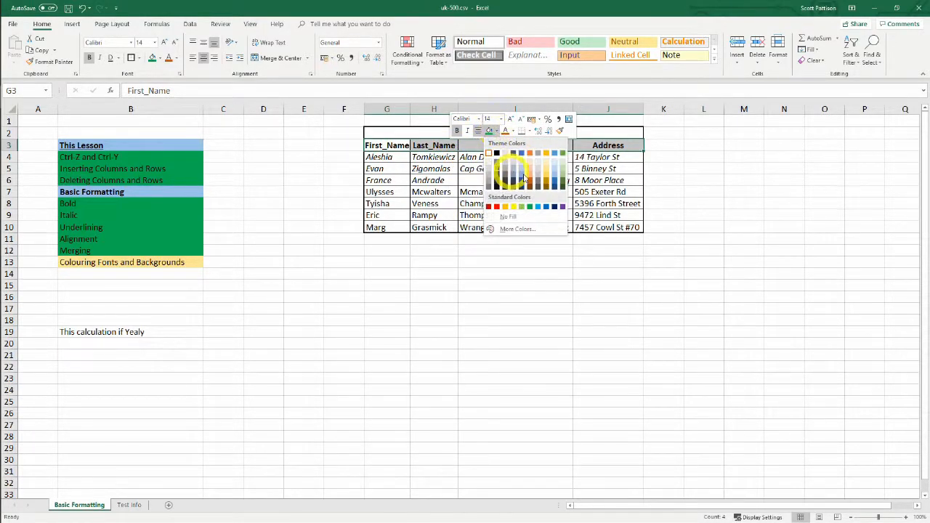
pyautogui.click(563, 178)
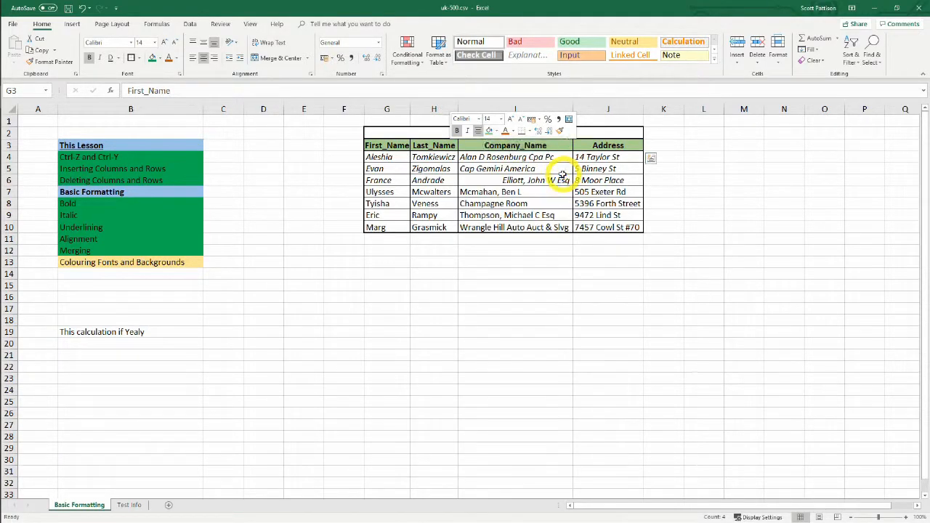
pyautogui.click(504, 293)
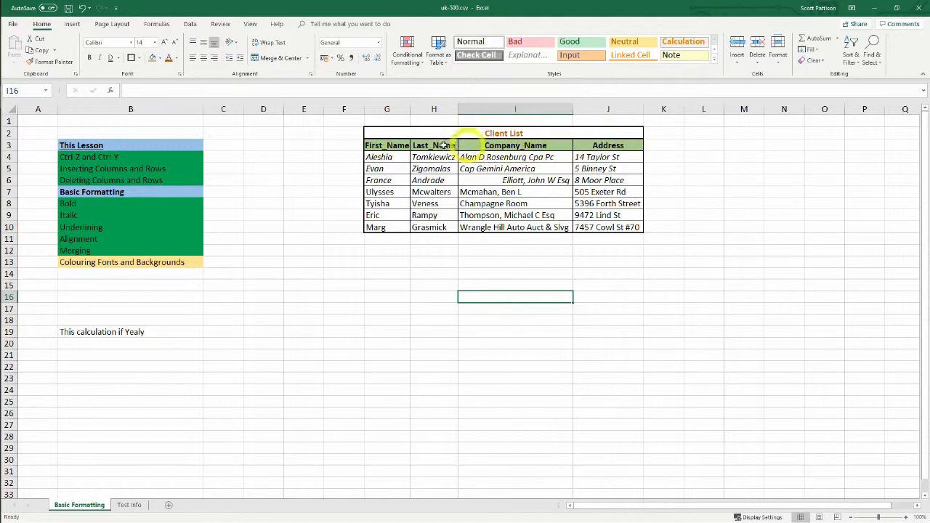
pyautogui.click(393, 285)
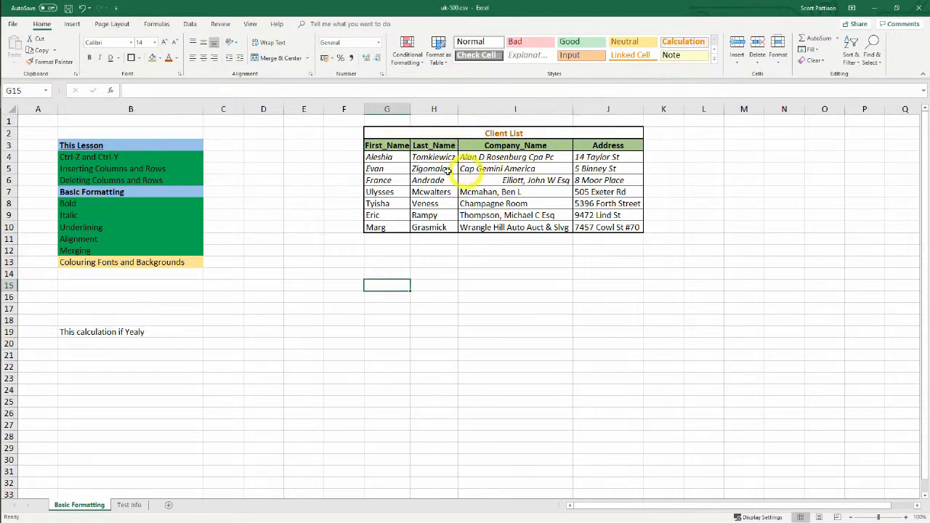
# Fill the First_Name entries in G4:G10 with dark gold from the theme colours
pyautogui.moveTo(395, 158); pyautogui.dragTo(531, 193)
pyautogui.moveTo(464, 295); pyautogui.dragTo(438, 275)
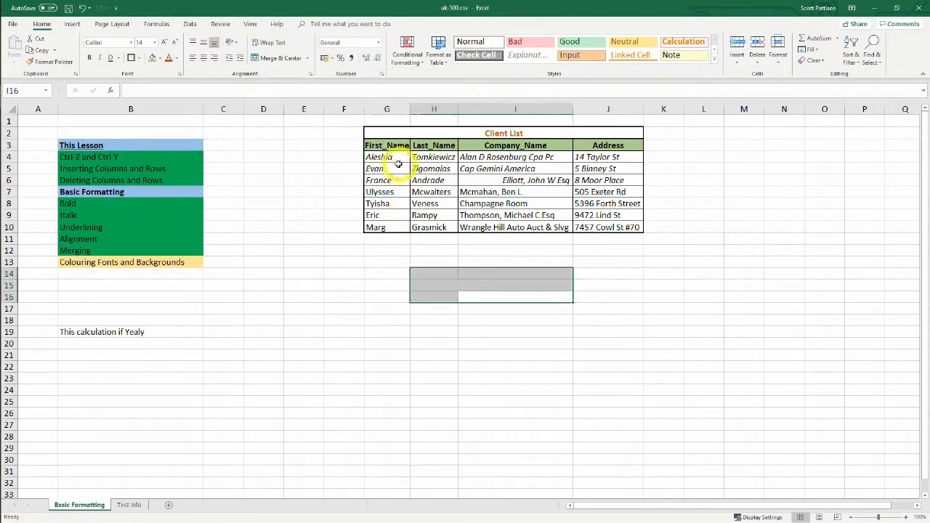
pyautogui.moveTo(390, 159); pyautogui.dragTo(383, 230)
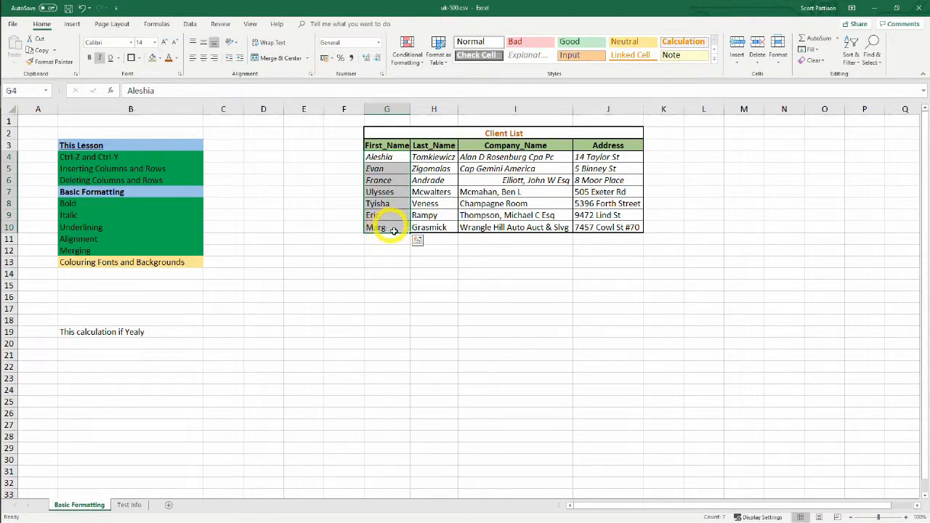
pyautogui.click(161, 58)
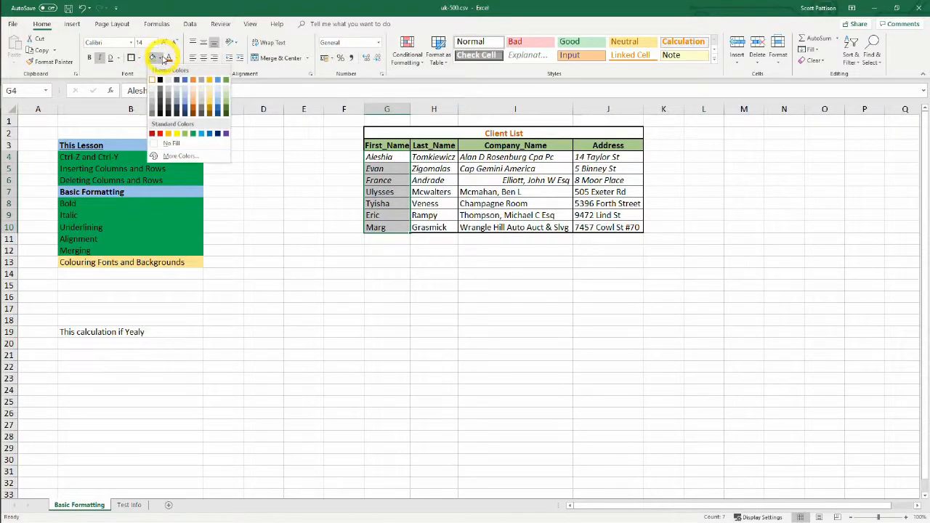
pyautogui.click(208, 109)
pyautogui.click(434, 309)
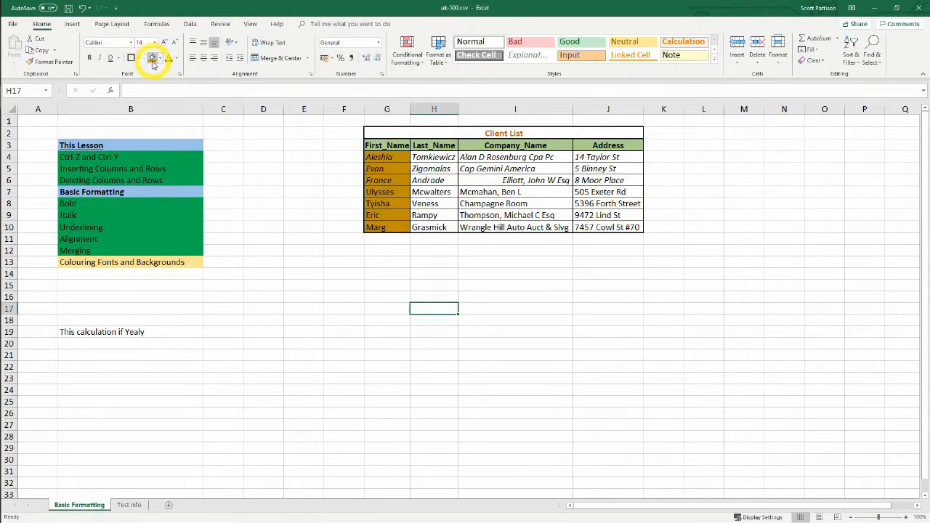
# Apply the same dark gold fill to the Address entries in J4:J10
pyautogui.moveTo(600, 157); pyautogui.dragTo(598, 228)
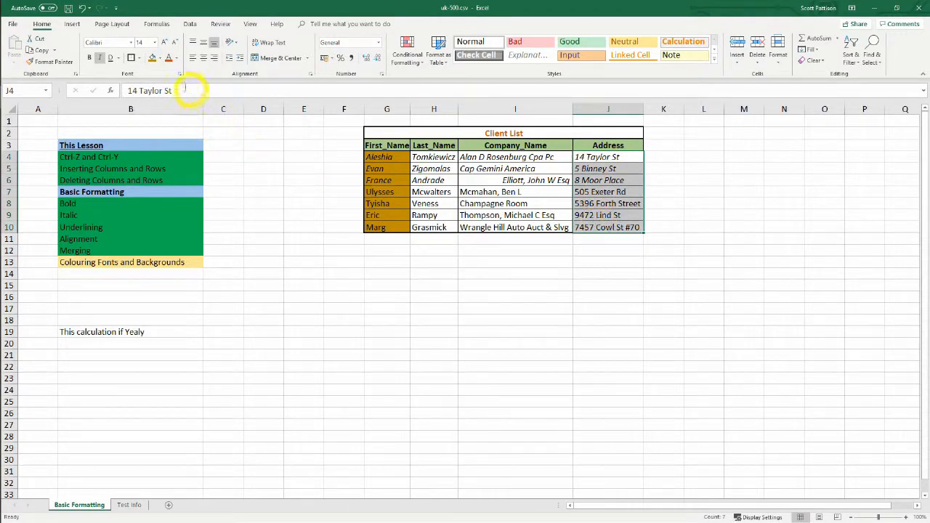
pyautogui.click(152, 58)
pyautogui.click(501, 285)
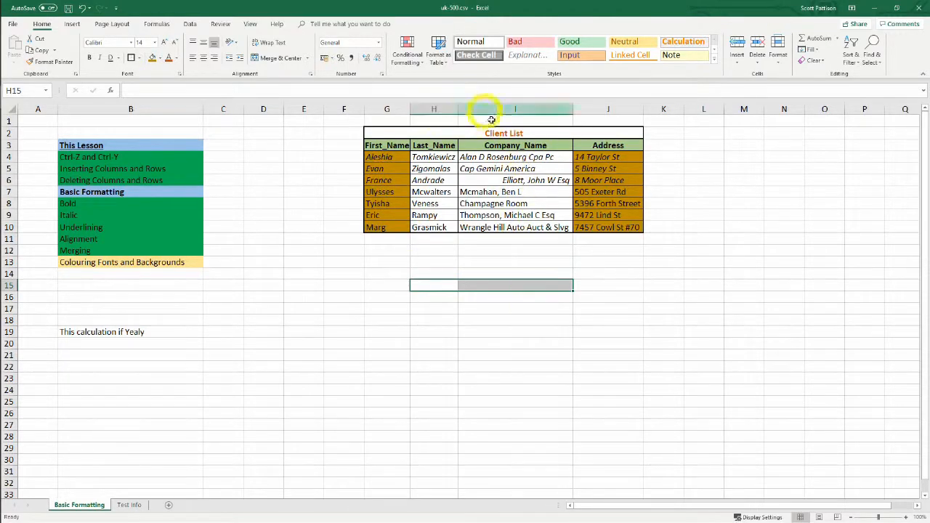
# Set the font colour of the Last_Name and Company_Name entries in H4:I10 to standard green
pyautogui.moveTo(431, 161); pyautogui.dragTo(429, 228)
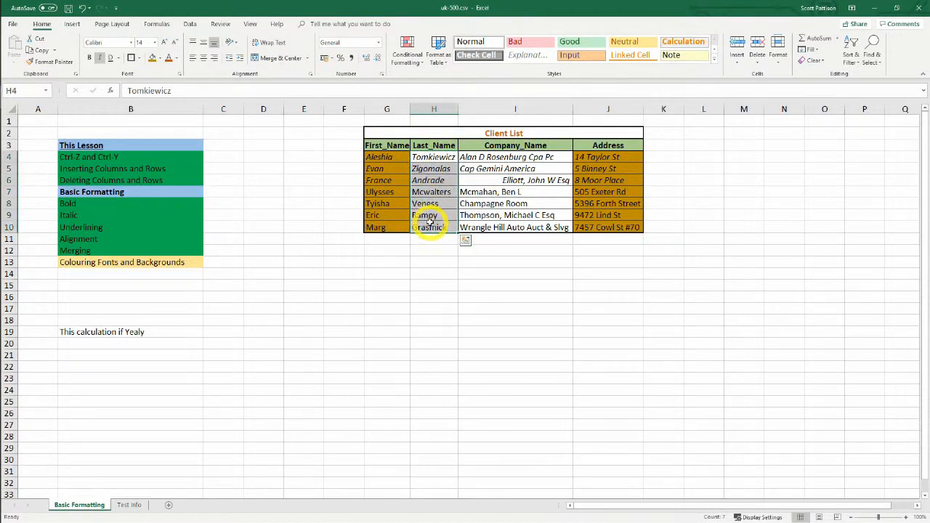
pyautogui.click(178, 59)
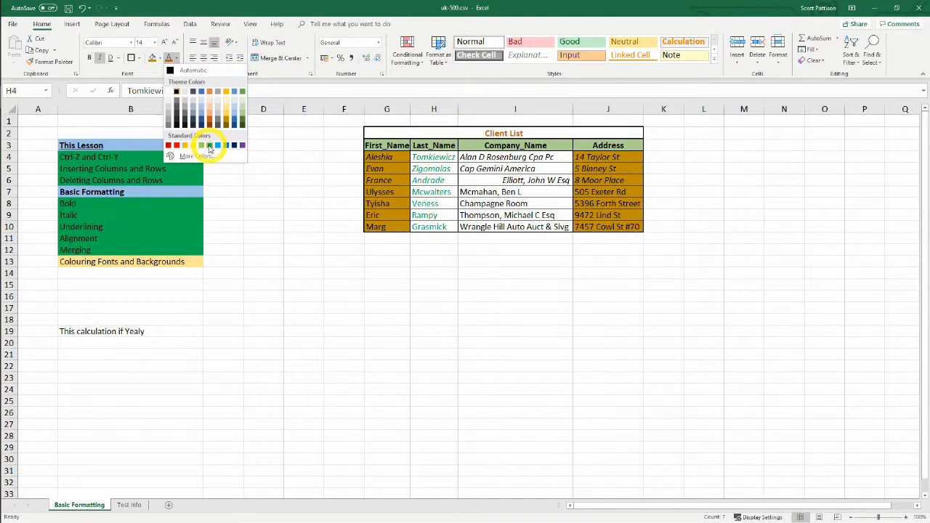
pyautogui.click(209, 146)
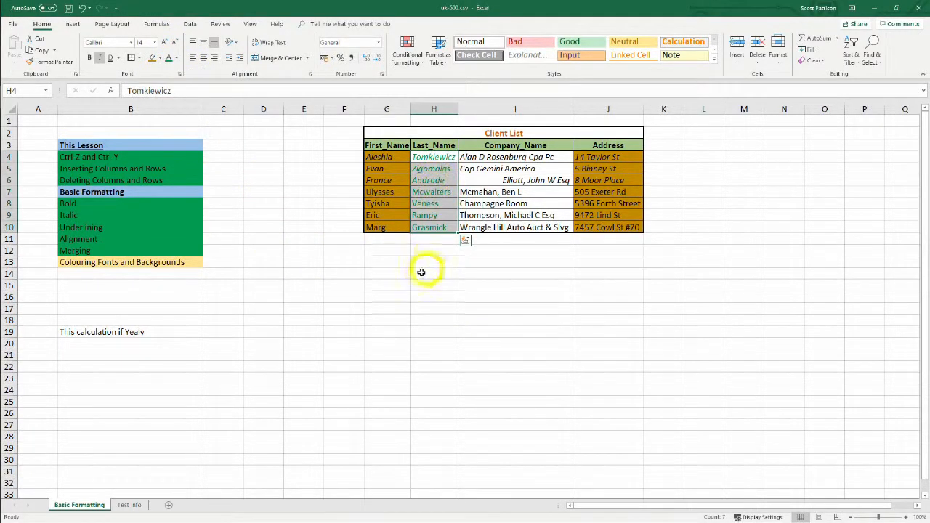
pyautogui.moveTo(485, 157); pyautogui.dragTo(496, 226)
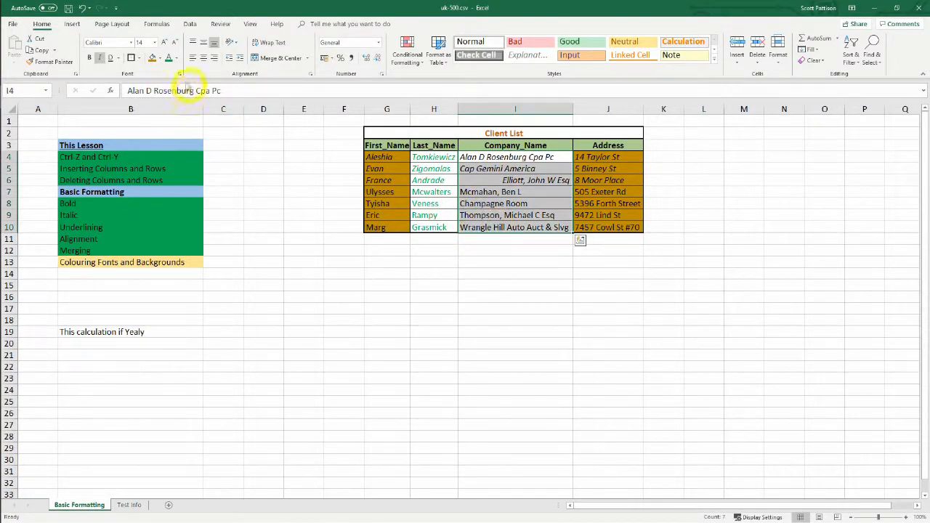
pyautogui.click(168, 58)
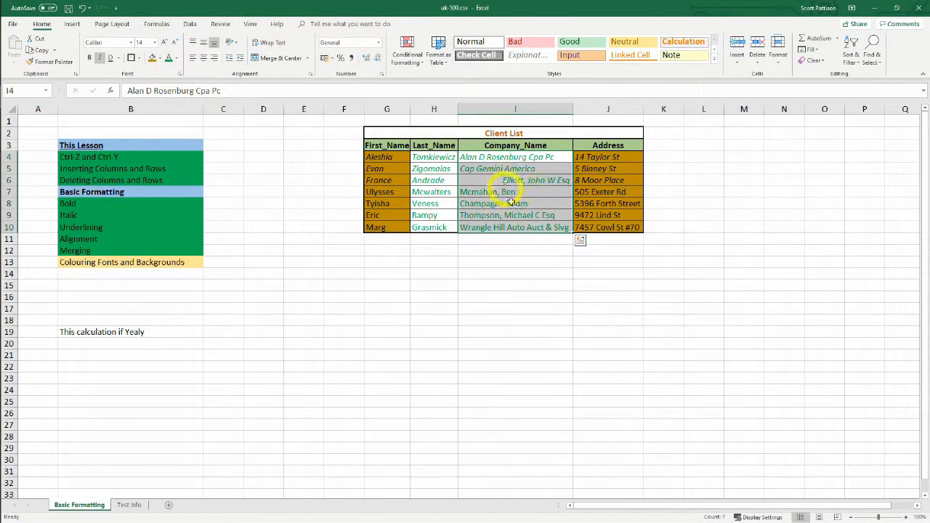
pyautogui.click(478, 285)
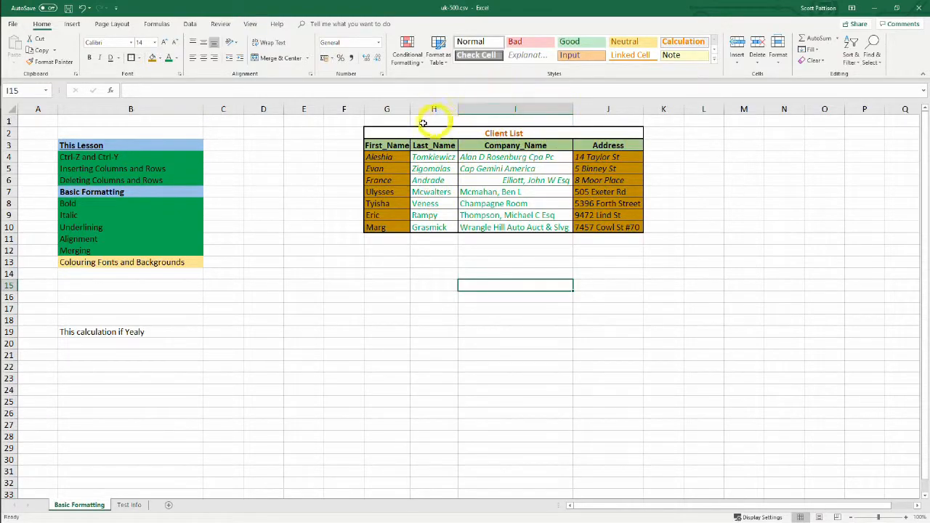
pyautogui.click(387, 298)
pyautogui.click(145, 274)
pyautogui.click(428, 308)
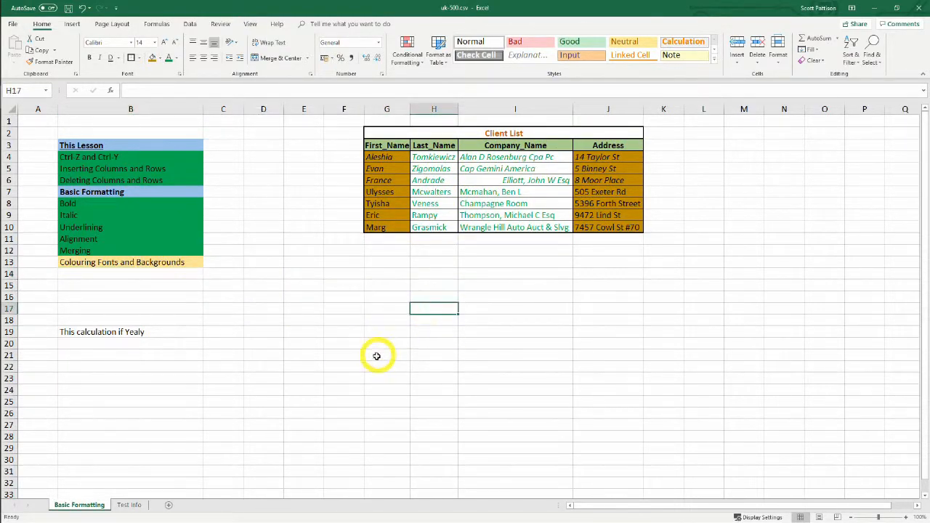
pyautogui.click(355, 366)
pyautogui.moveTo(345, 320); pyautogui.dragTo(334, 297)
pyautogui.moveTo(306, 228); pyautogui.dragTo(300, 215)
pyautogui.click(289, 189)
pyautogui.moveTo(322, 278); pyautogui.dragTo(327, 282)
pyautogui.click(292, 214)
pyautogui.click(352, 297)
pyautogui.click(425, 331)
pyautogui.click(294, 306)
pyautogui.click(445, 296)
pyautogui.click(555, 329)
pyautogui.click(359, 311)
pyautogui.click(301, 218)
pyautogui.click(332, 318)
pyautogui.click(484, 299)
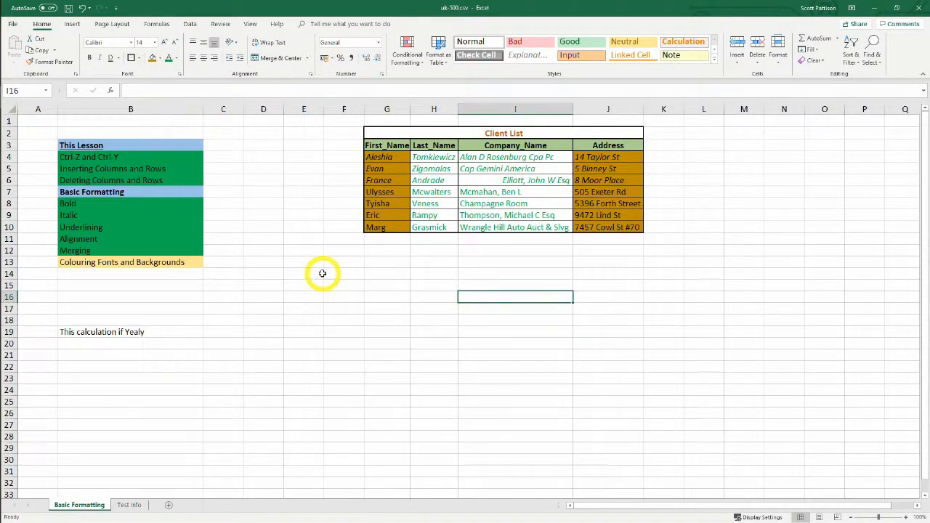